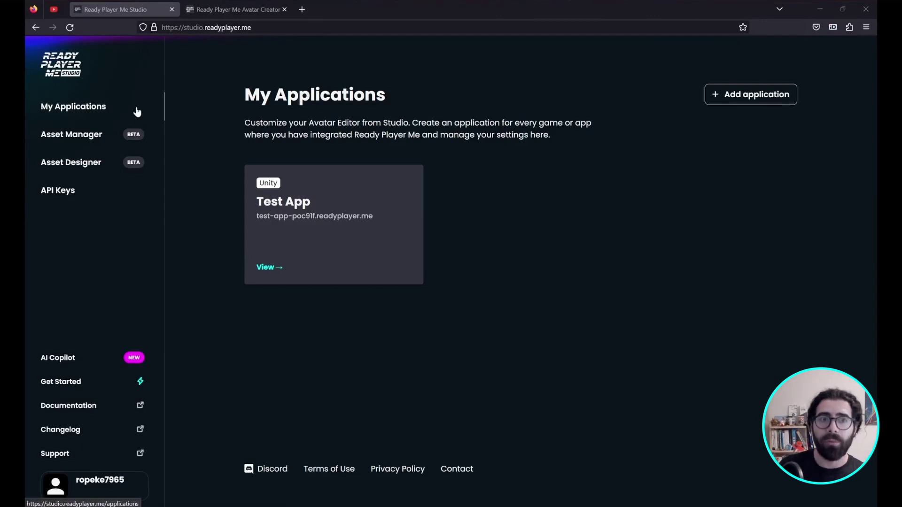
Open the new application form, review its name, website, development environment and usage fields, and return to the application list without adding anything
click(62, 113)
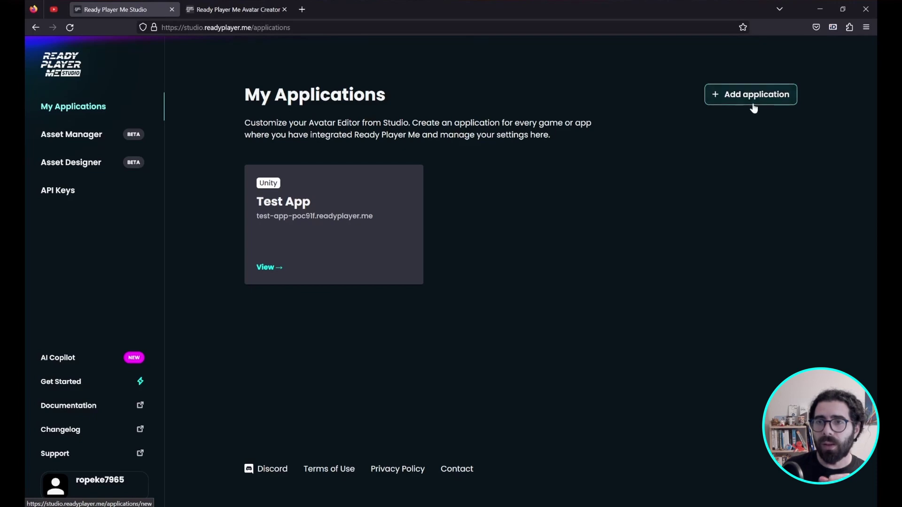
click(749, 96)
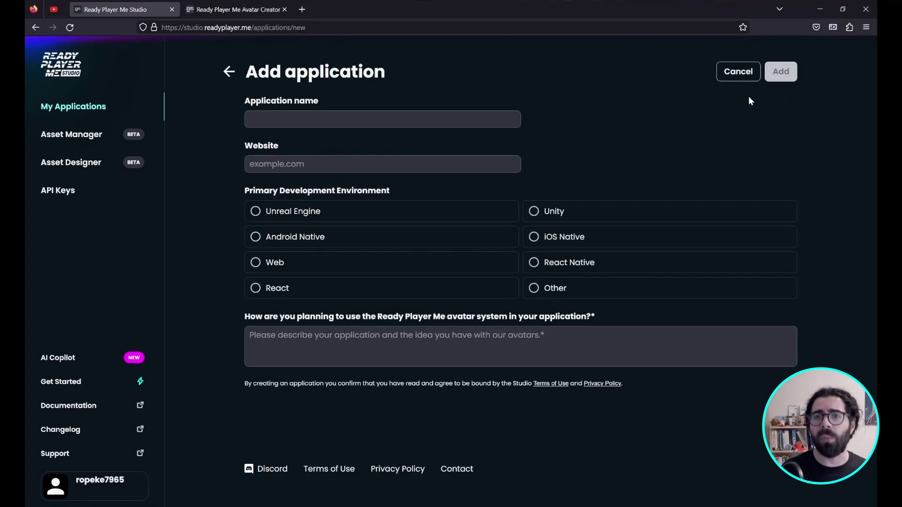
click(421, 117)
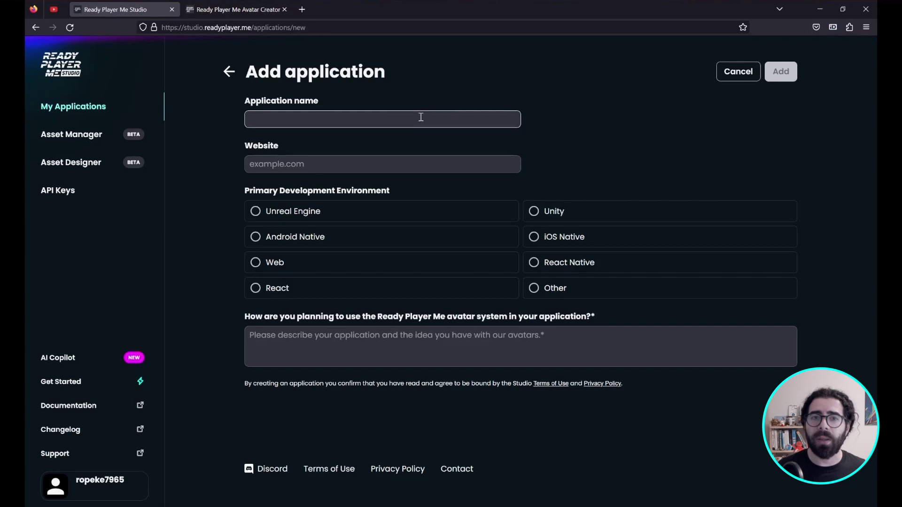
click(330, 163)
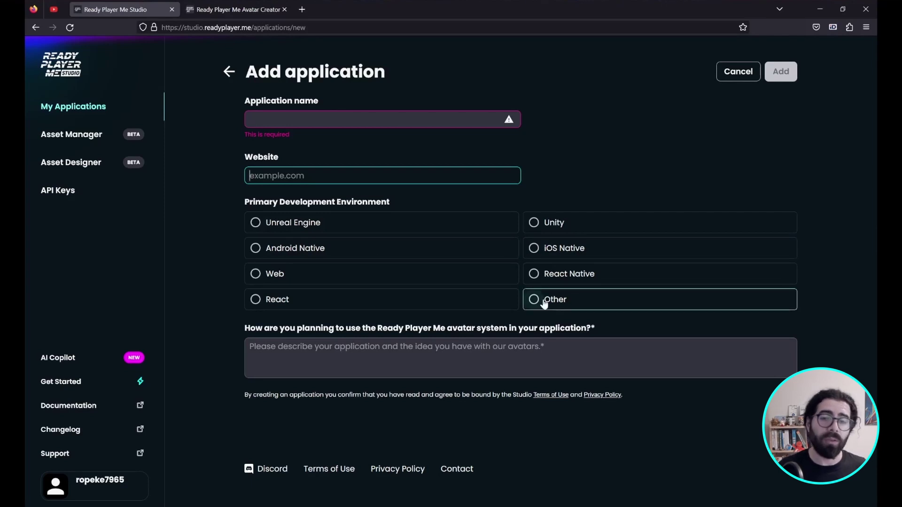
click(436, 352)
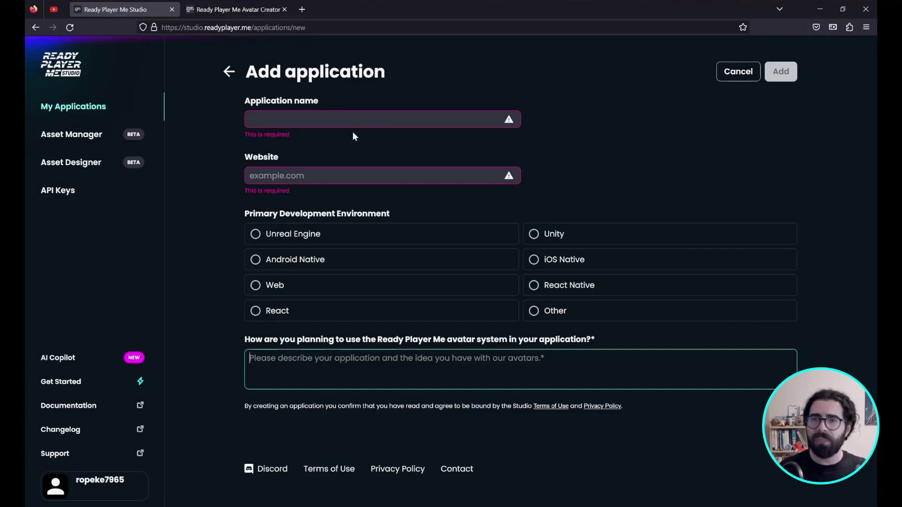
click(228, 73)
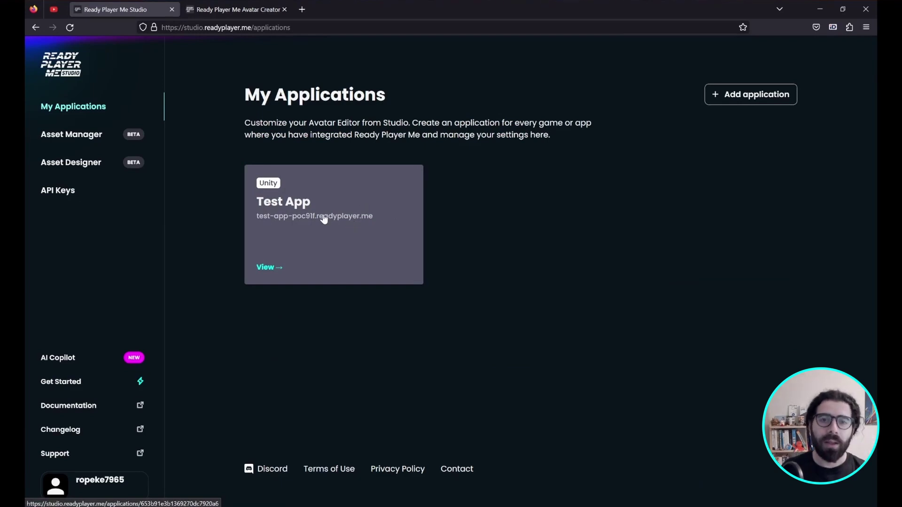
Open the Test App application and view the avatar creator at its subdomain in a separate tab, then return to its settings
click(310, 209)
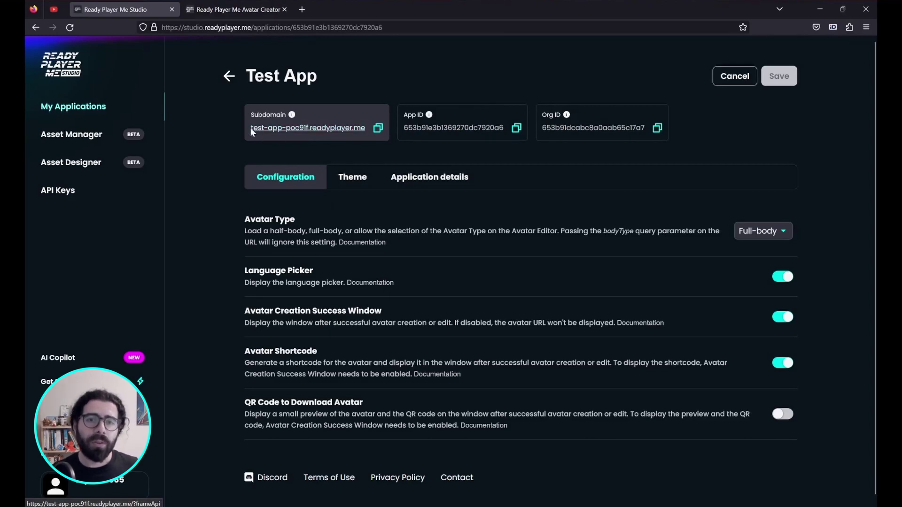
drag(250, 128, 309, 132)
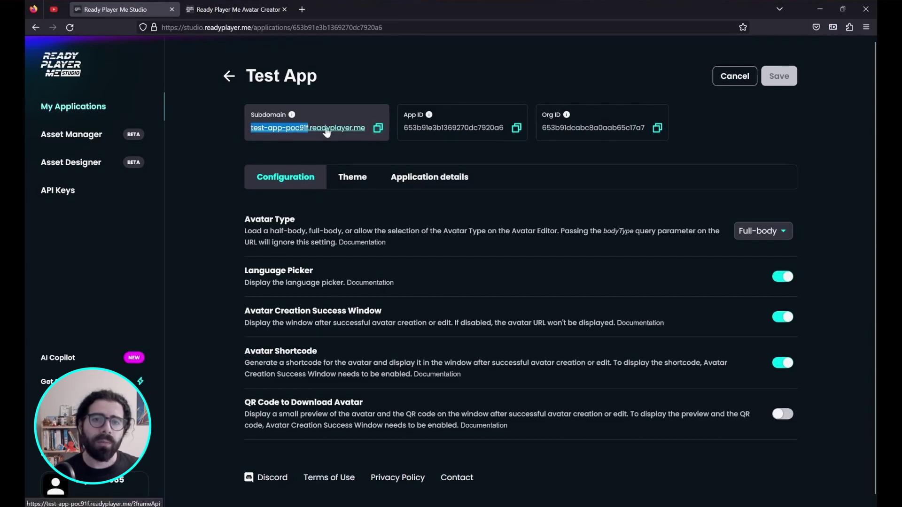
middle_click(328, 132)
click(397, 9)
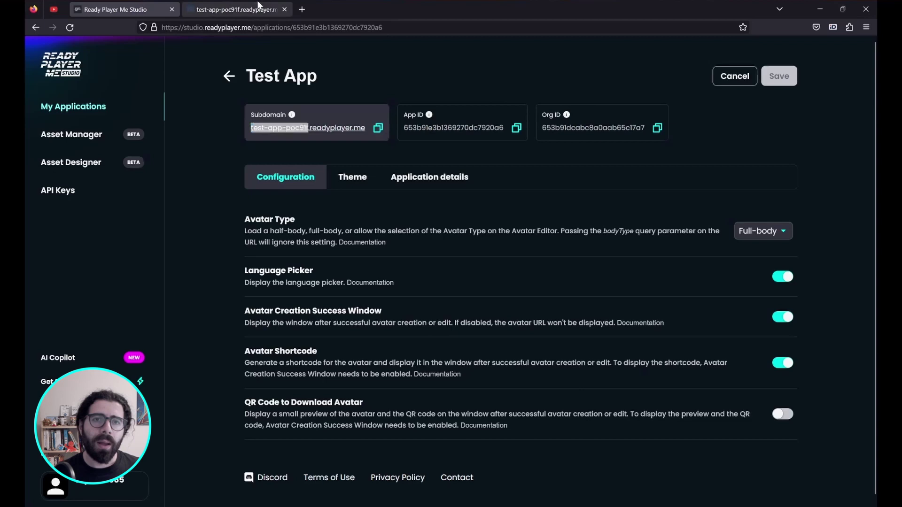
click(261, 8)
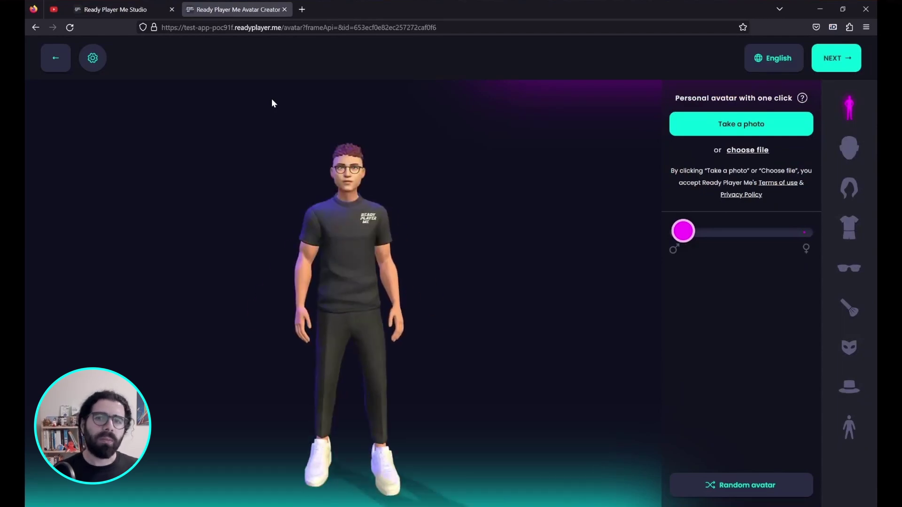
click(107, 6)
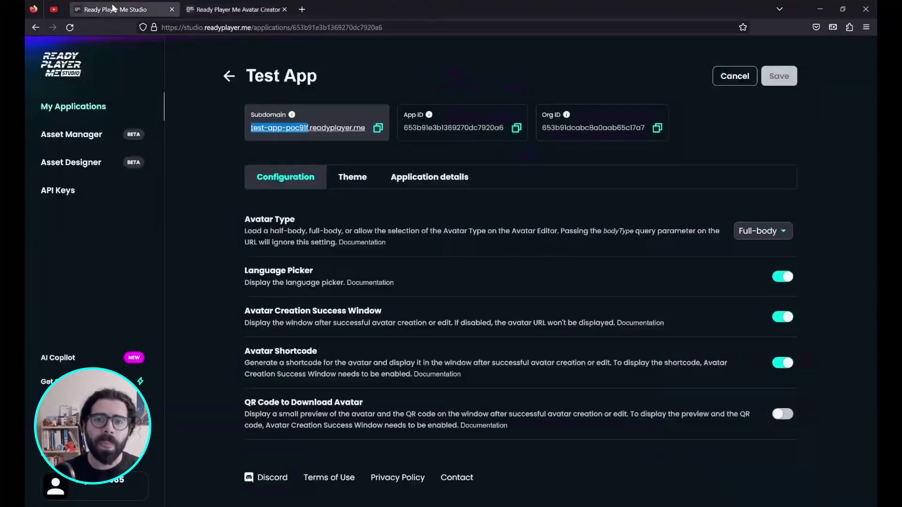
click(428, 131)
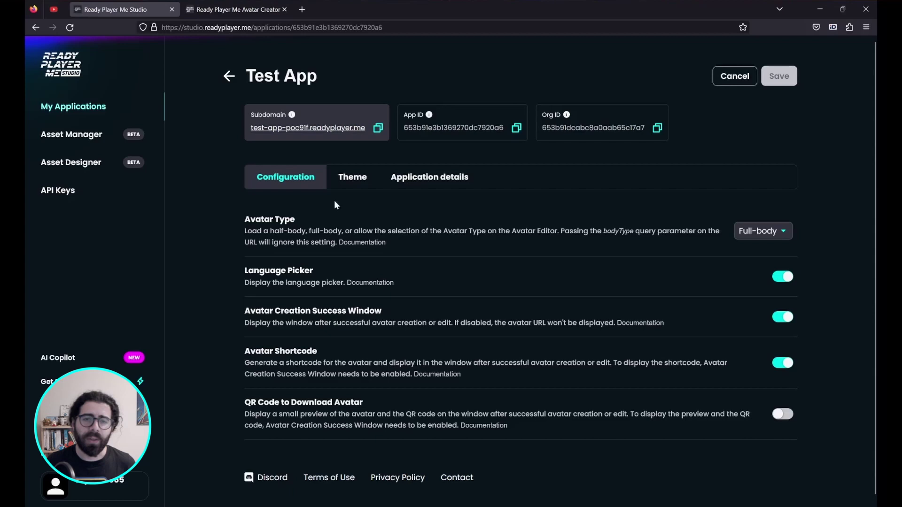
Review the Avatar Type options of Test App and keep Full-body selected
scroll(445, 215, down, 1)
click(764, 223)
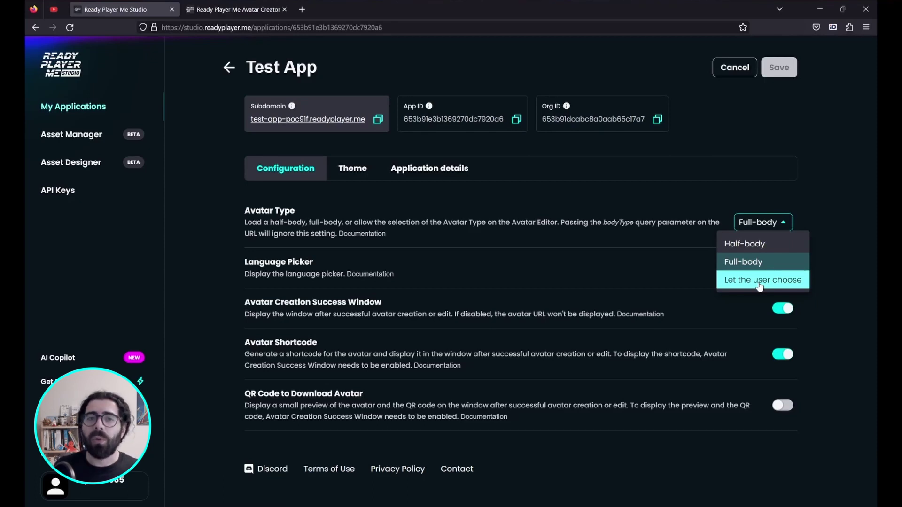
click(779, 262)
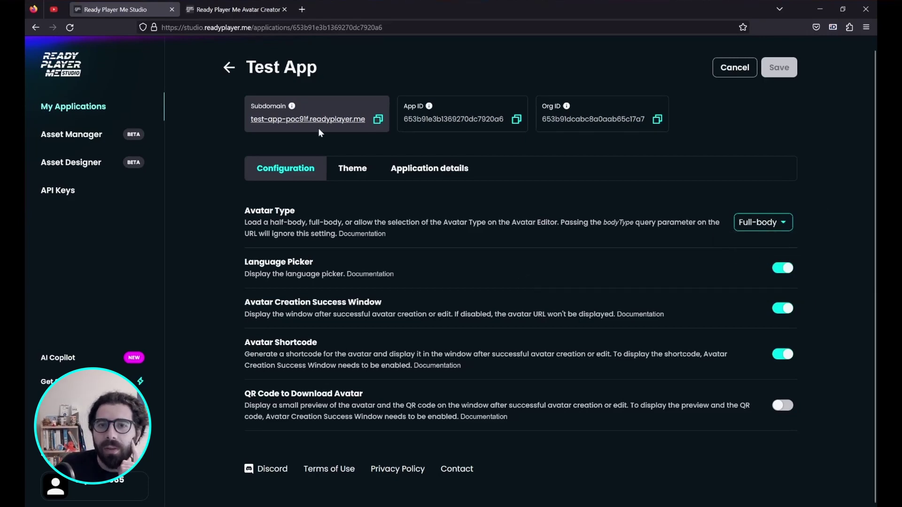
Browse the list of available languages in Test App's avatar creator
click(252, 11)
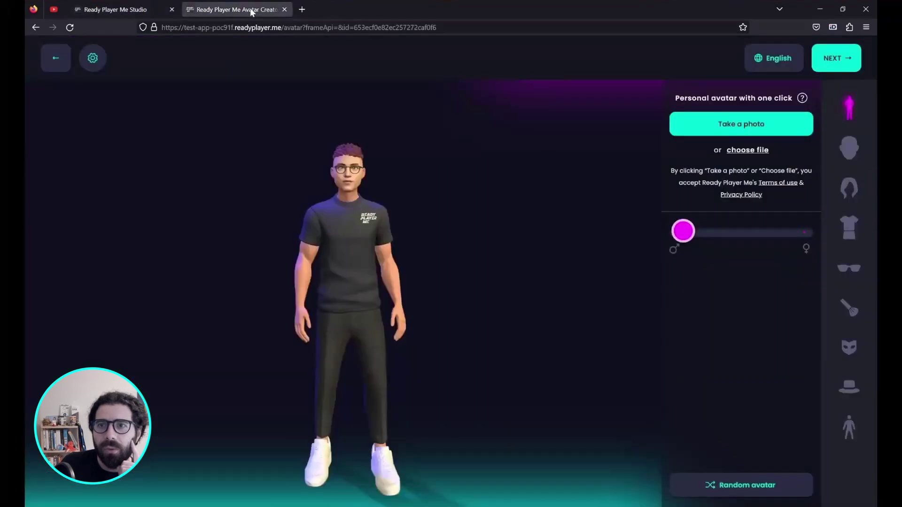
click(772, 58)
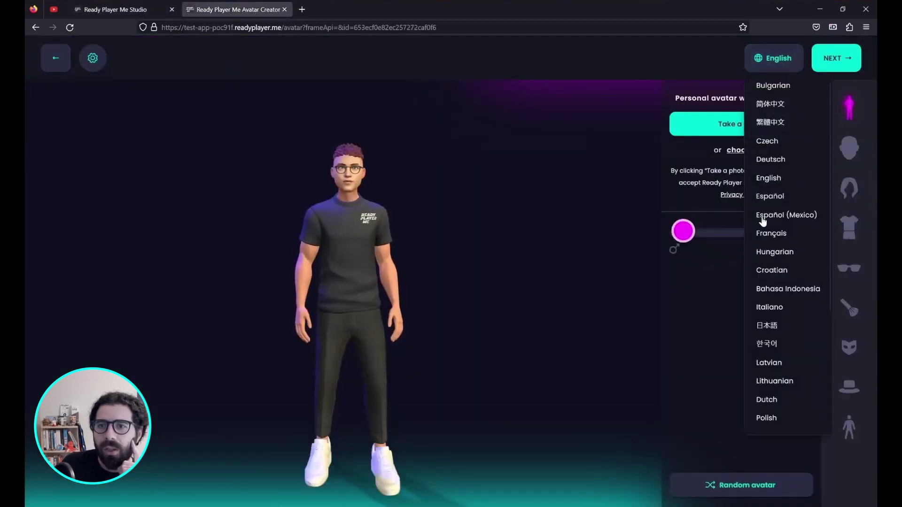
scroll(763, 226, down, 4)
scroll(764, 255, up, 4)
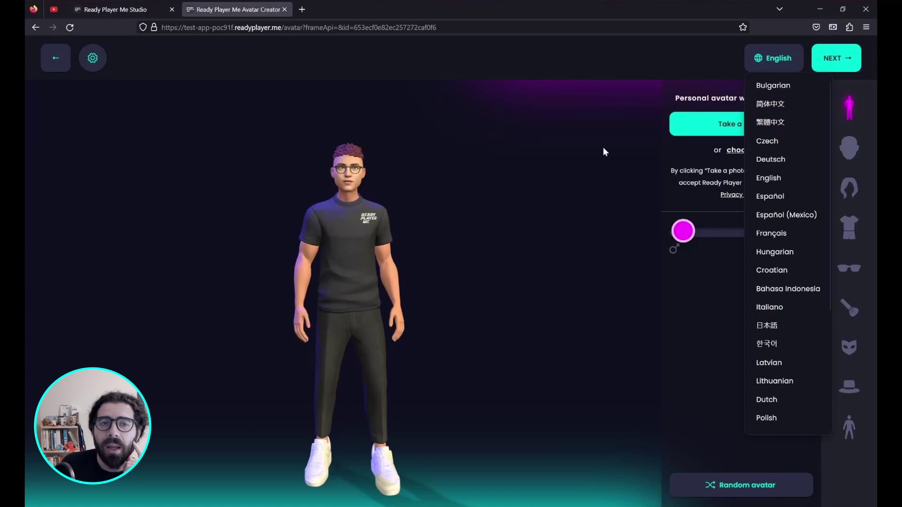
Enable QR Code to Download Avatar in Test App's configuration and save the settings
click(113, 9)
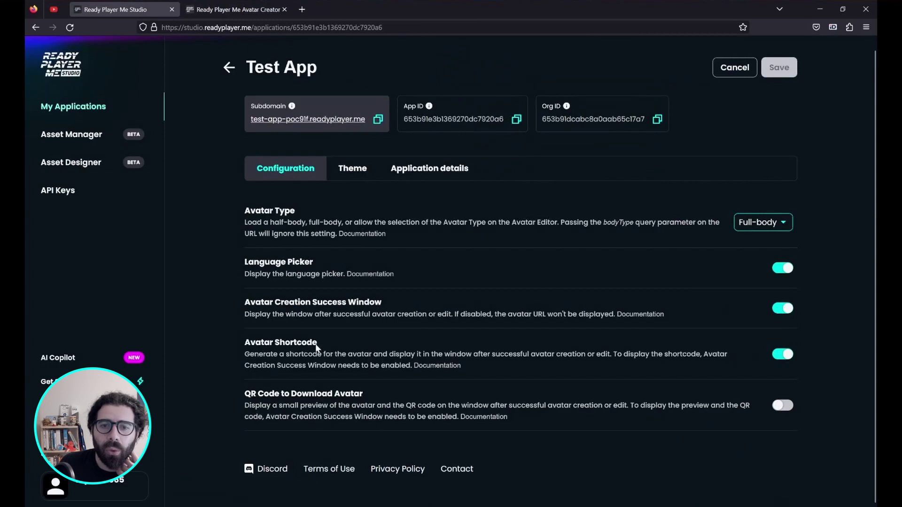
click(790, 407)
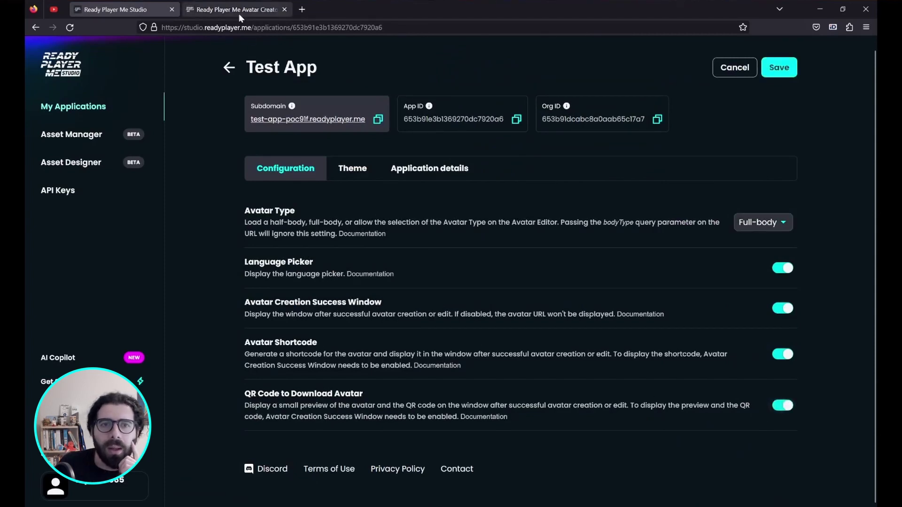
click(777, 73)
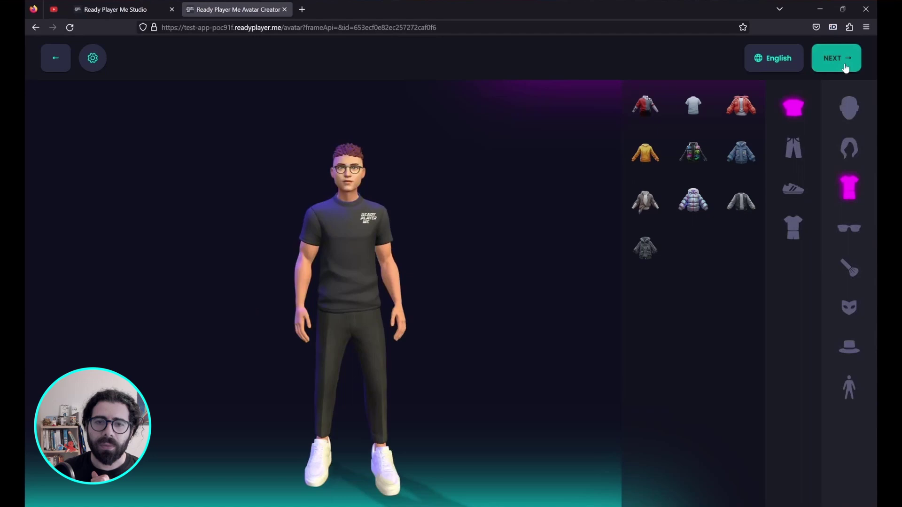
Finish the avatar in the avatar creator, examine the success window's preview, share link and QR code, and close it
click(845, 67)
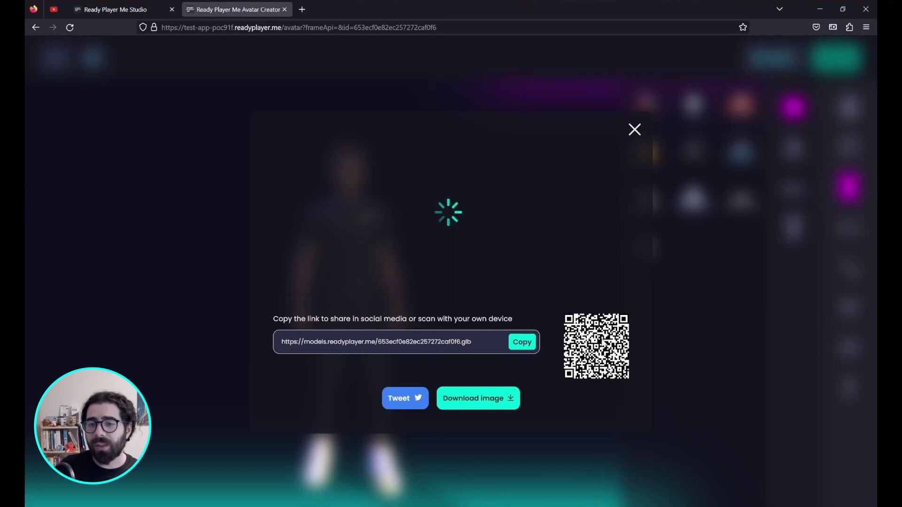
scroll(603, 344, down, 2)
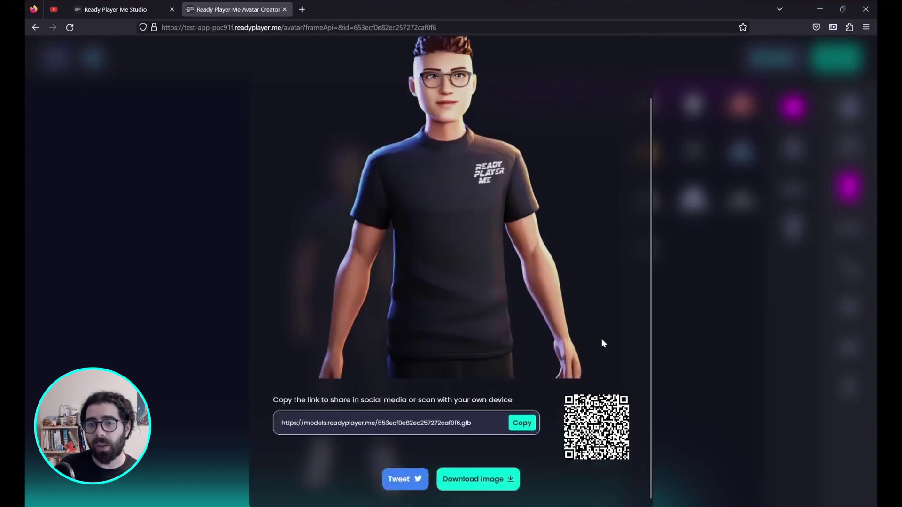
scroll(549, 359, up, 2)
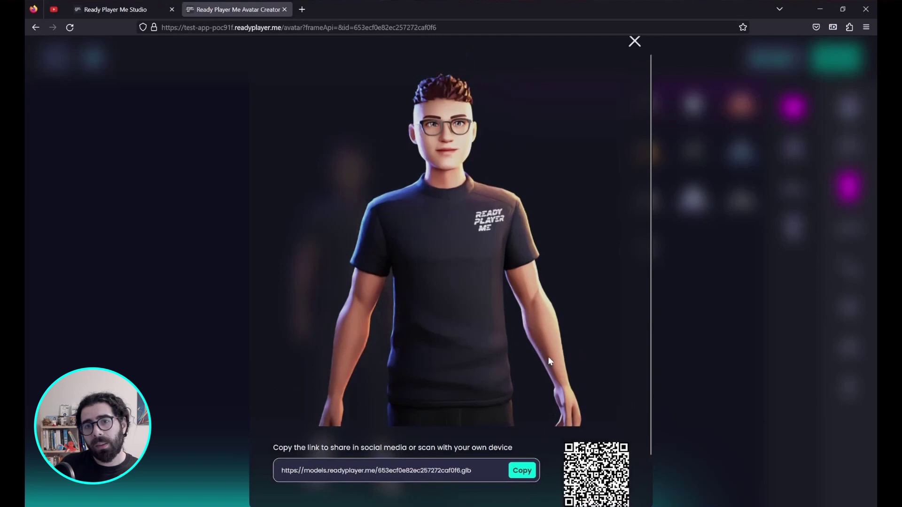
click(129, 10)
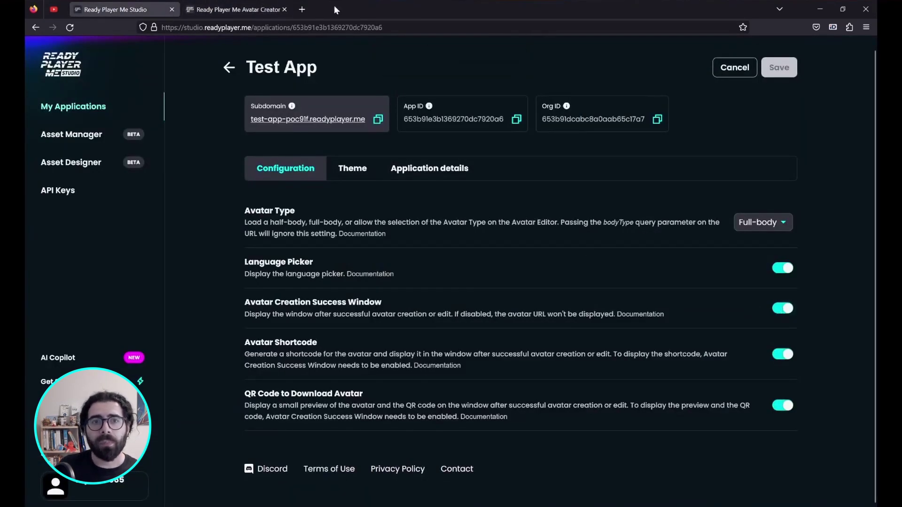
click(237, 9)
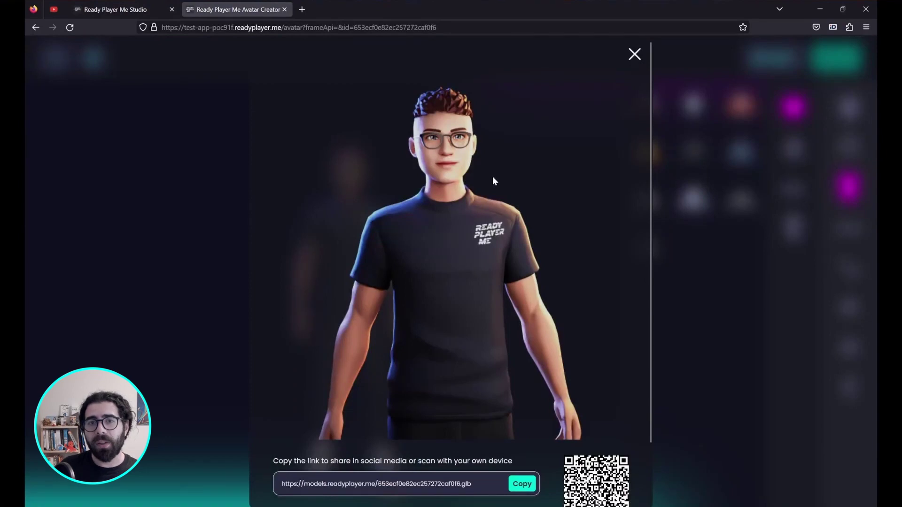
scroll(496, 263, down, 2)
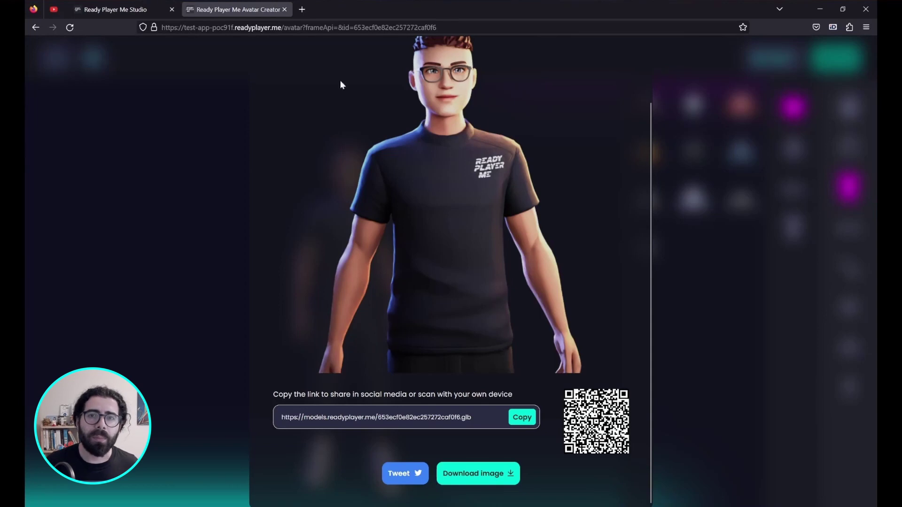
click(634, 52)
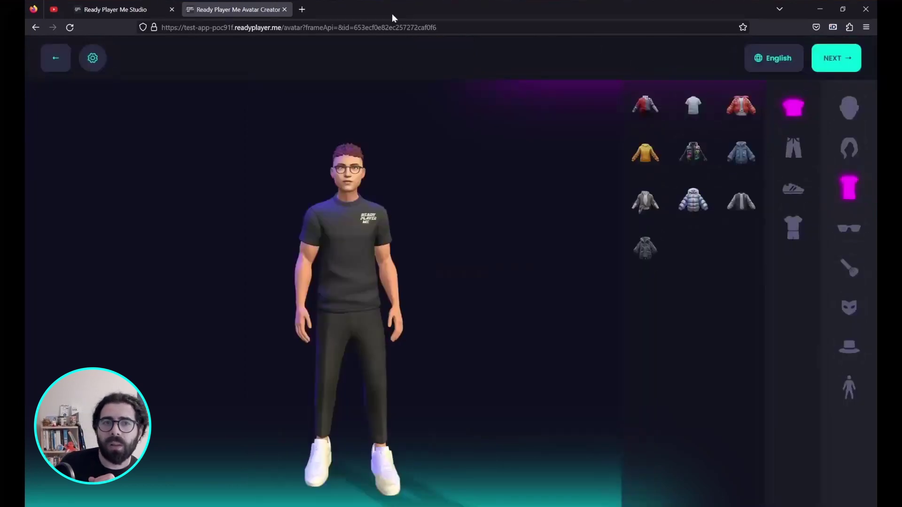
Set Test App's theme to Light theme and save, after checking the avatar creator's existing look
click(123, 10)
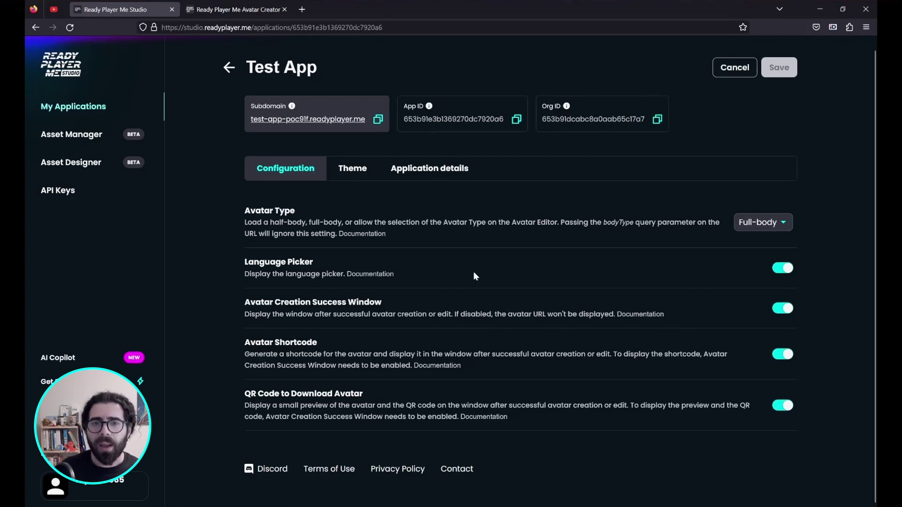
click(359, 173)
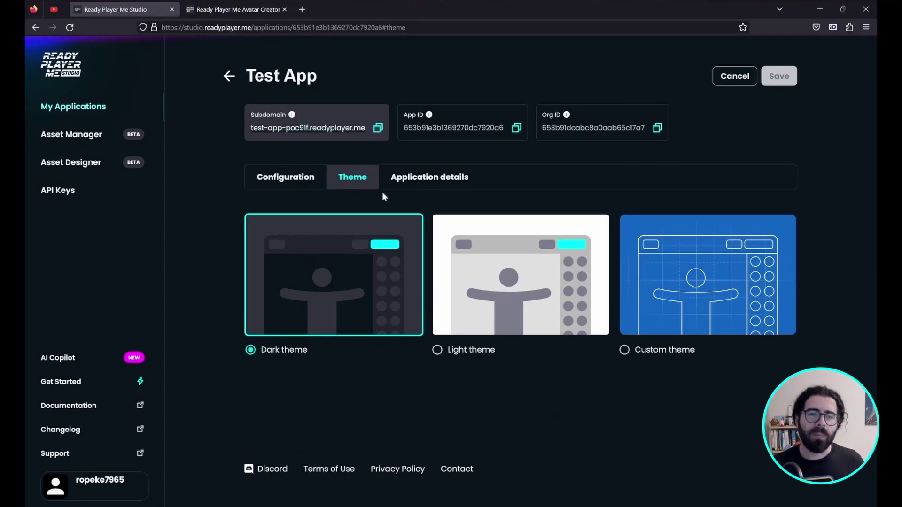
click(257, 6)
drag(322, 164, 262, 148)
click(86, 10)
click(543, 287)
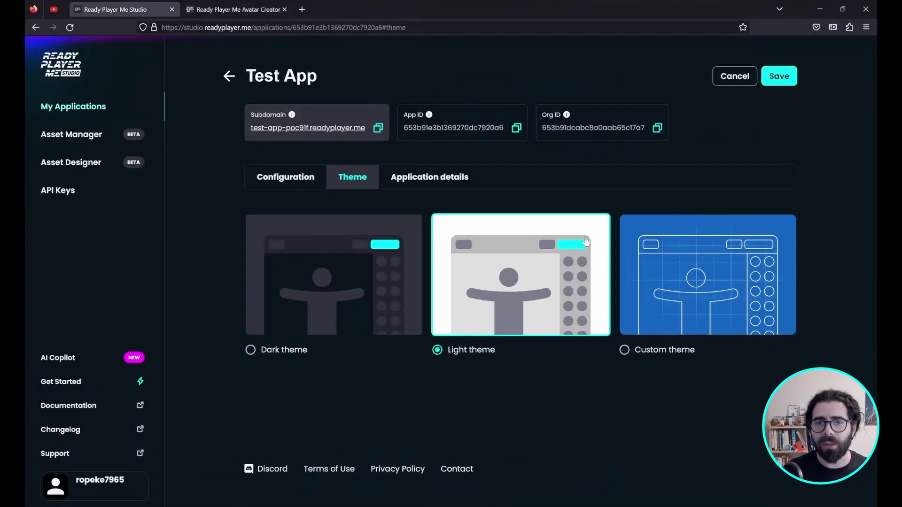
click(770, 83)
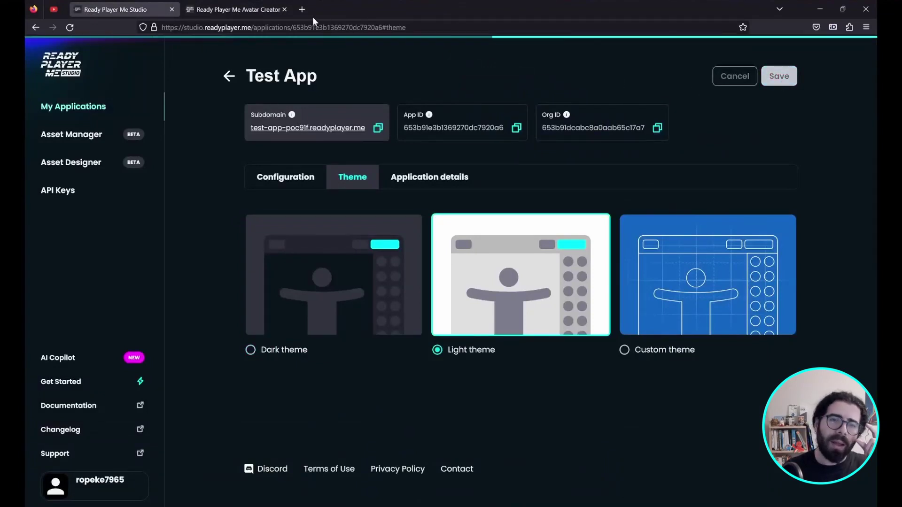
Reload the avatar creator, inspect the light theme around the rotated avatar, and return to Test App's theme settings
click(246, 10)
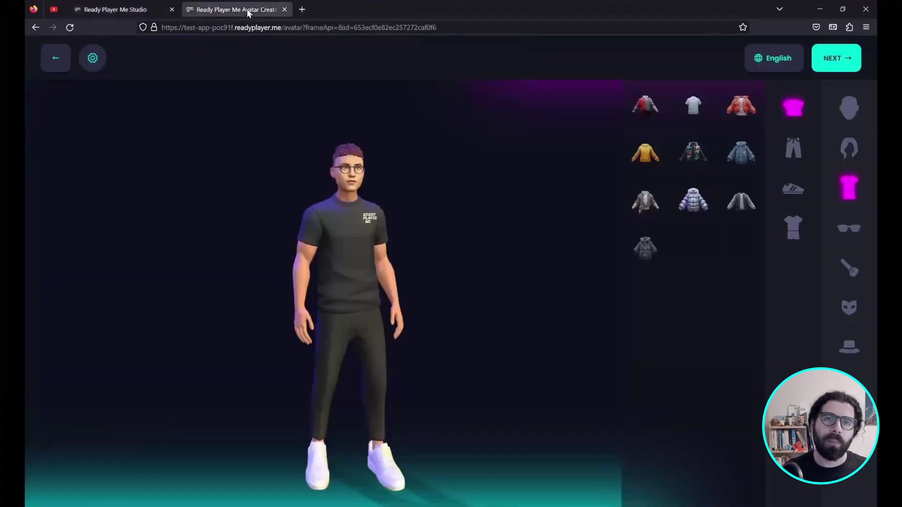
click(70, 28)
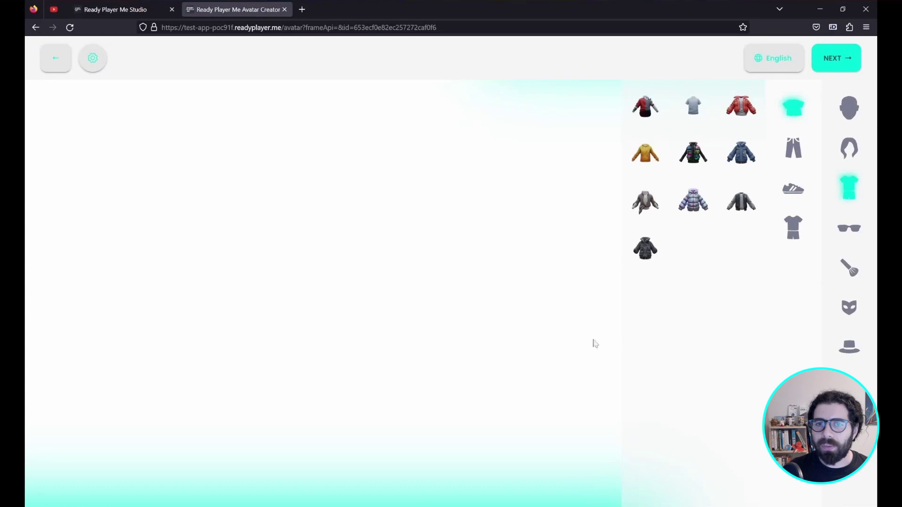
drag(301, 319, 325, 317)
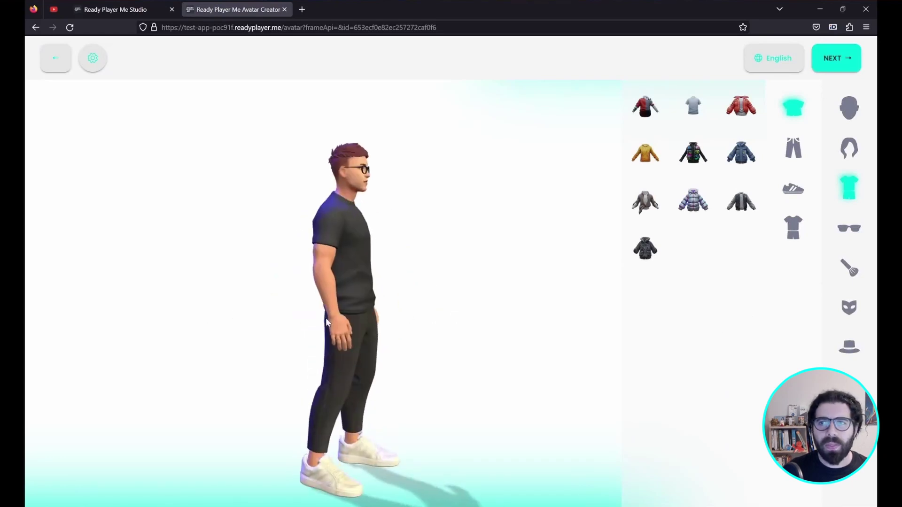
click(121, 11)
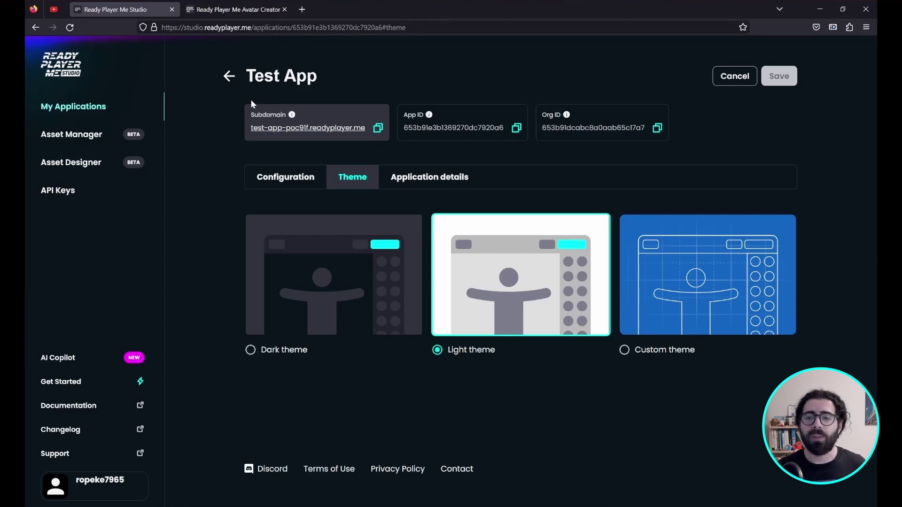
Switch Test App to Custom theme, compare its mobile and desktop previews, and open the Colors styles
click(668, 275)
scroll(680, 265, down, 6)
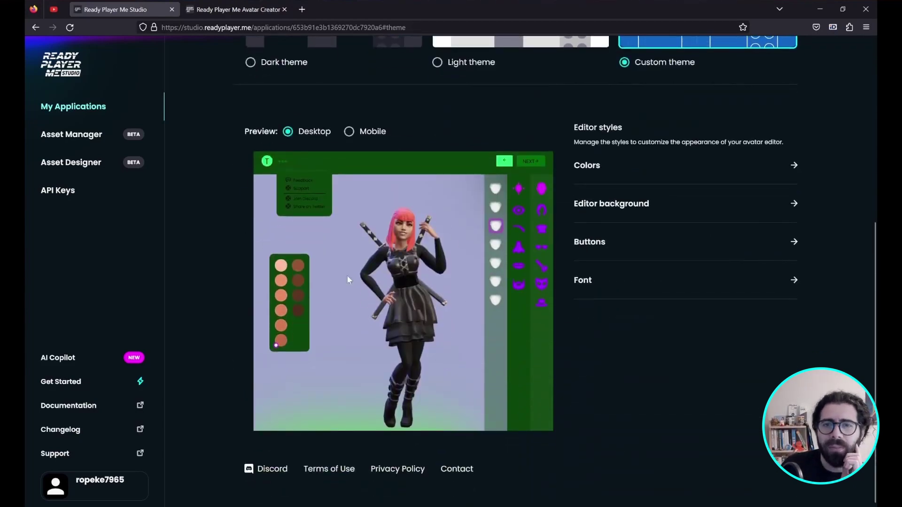
click(349, 131)
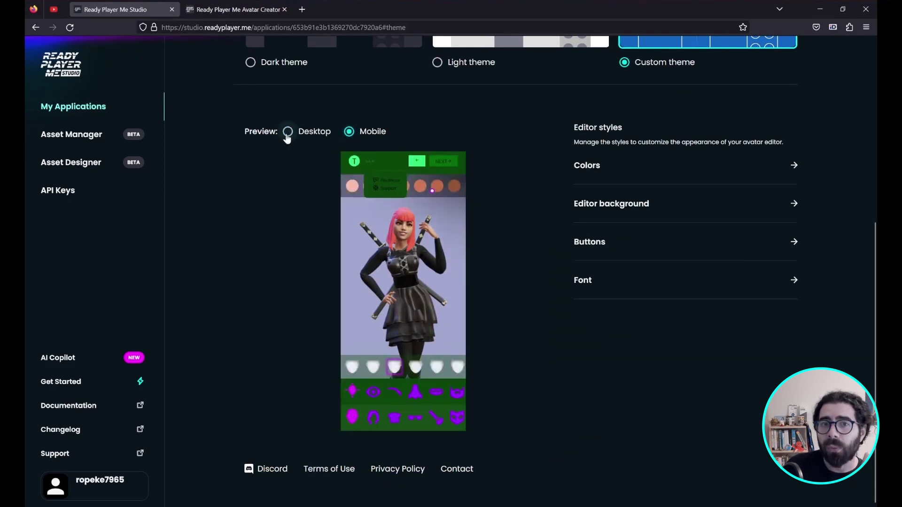
click(287, 133)
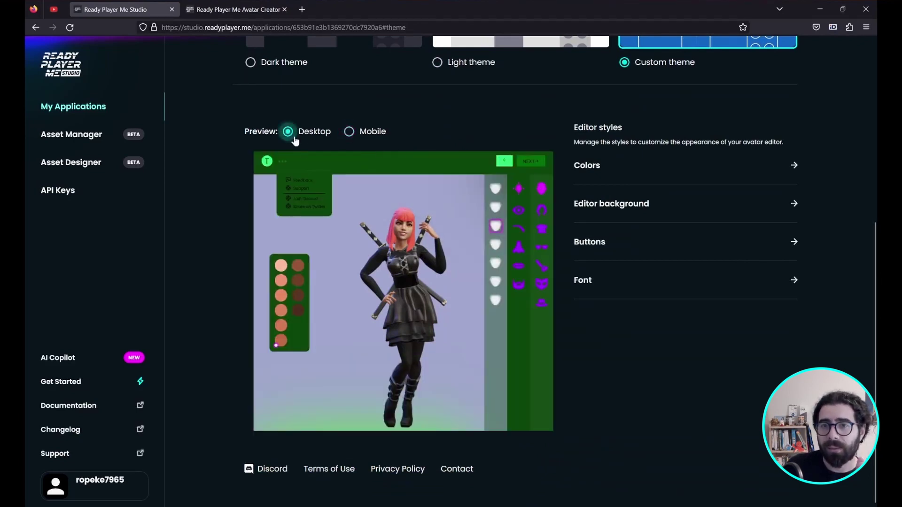
click(597, 170)
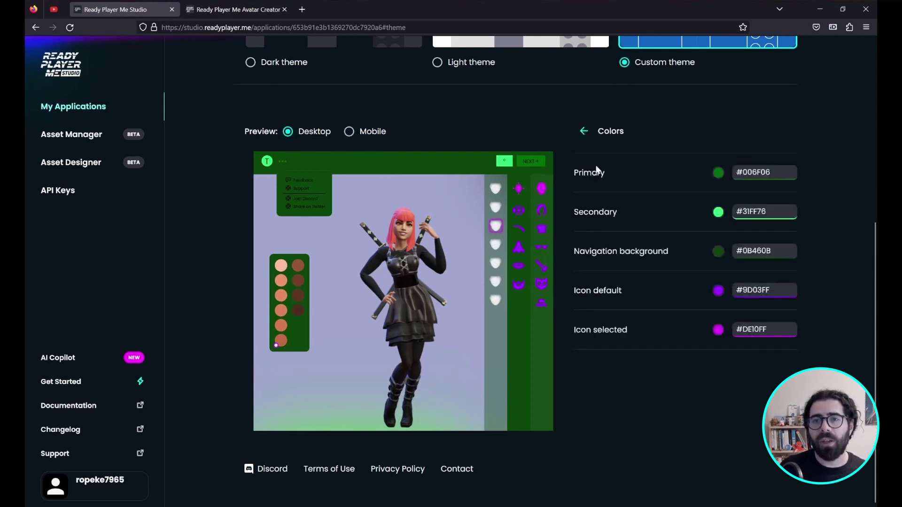
Set the custom theme's primary color to yellow #FFE600
click(720, 174)
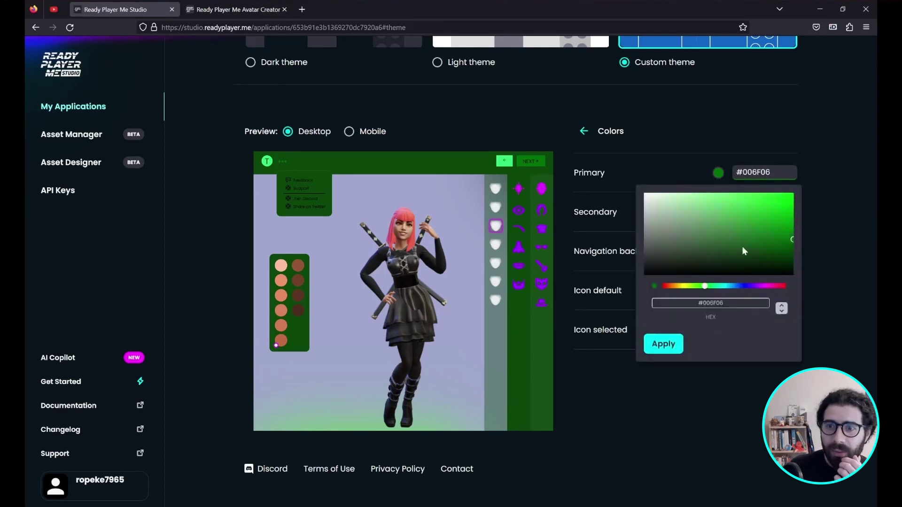
click(681, 286)
drag(745, 225, 796, 188)
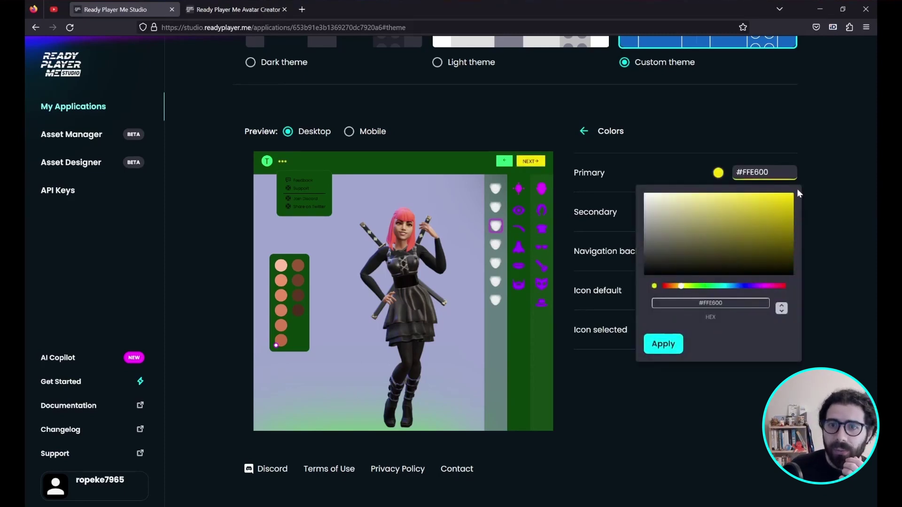
click(824, 185)
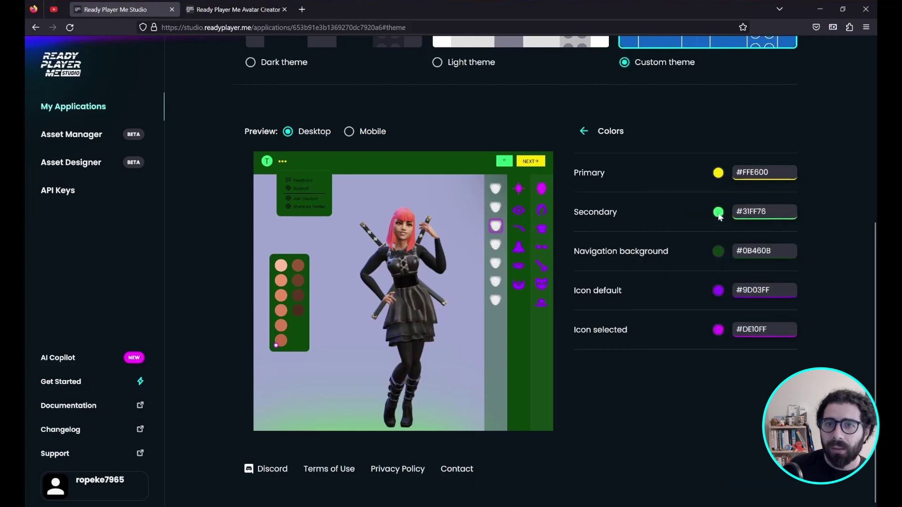
Set the custom theme's primary color to black #000000 and its secondary color to dark gray #222222
click(719, 173)
drag(719, 246, 638, 285)
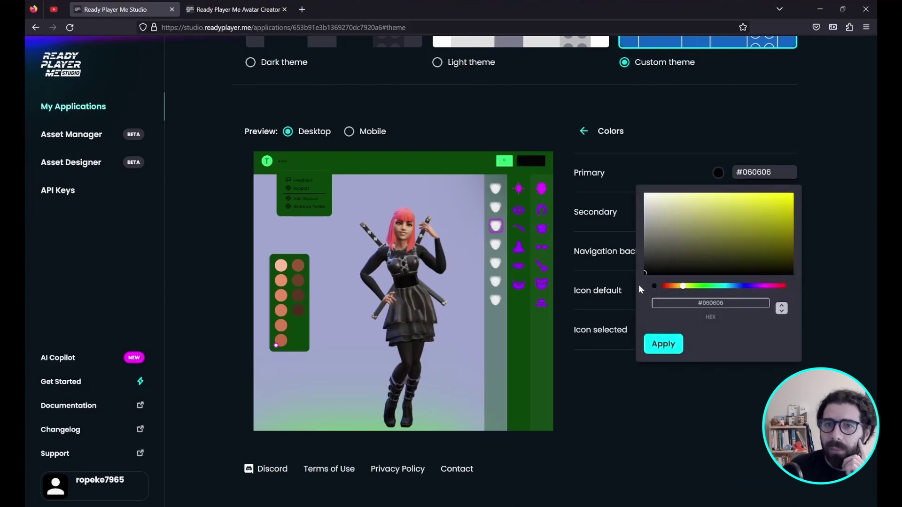
click(799, 193)
click(718, 212)
drag(705, 263, 638, 307)
click(826, 194)
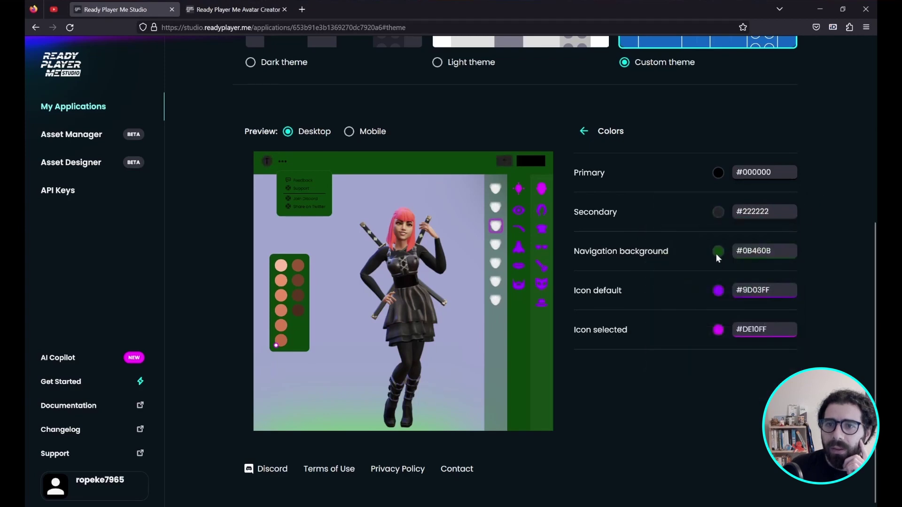
Set the custom theme's navigation background to yellow #FFCD04
click(717, 251)
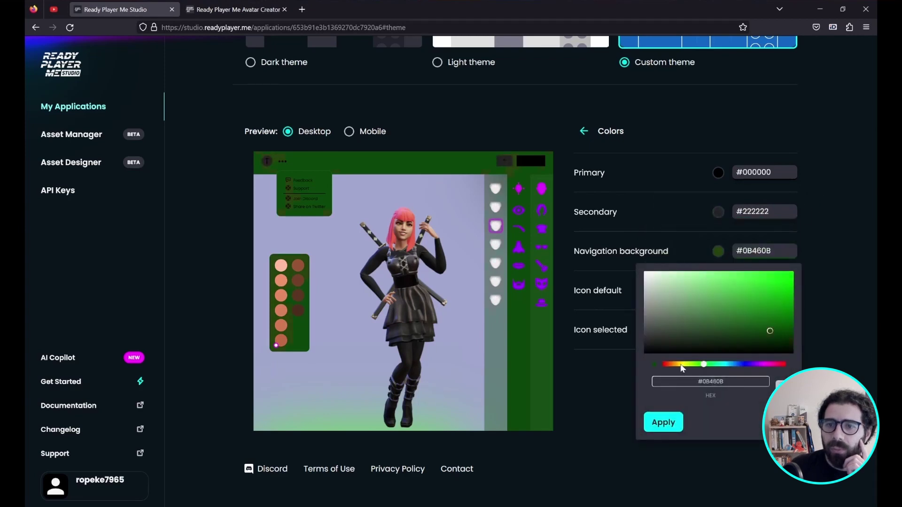
click(680, 364)
mouse_move(740, 316)
mouse_down()
mouse_move(792, 286)
mouse_move(781, 301)
mouse_move(798, 261)
mouse_move(765, 280)
mouse_move(777, 272)
mouse_move(785, 281)
mouse_move(837, 264)
mouse_up()
click(693, 263)
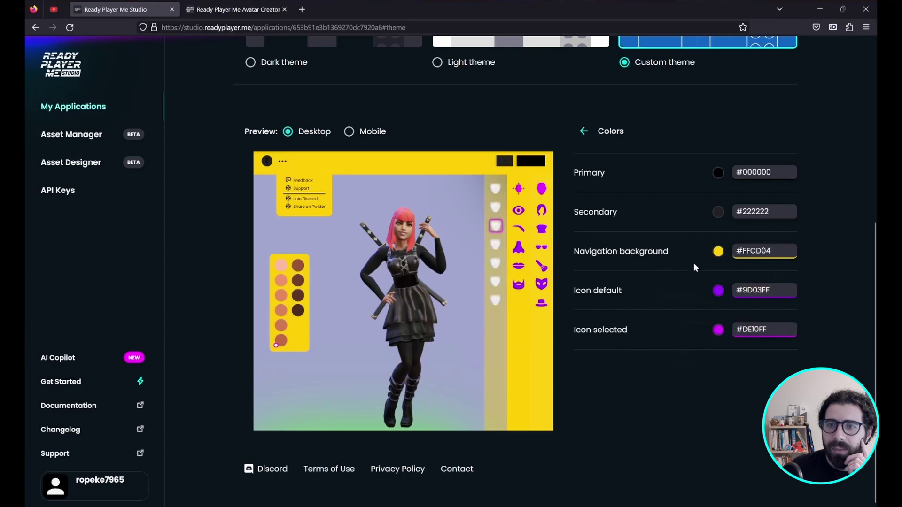
Set the Background color in the Editor background styles to white #FFFFFF
click(583, 134)
click(735, 207)
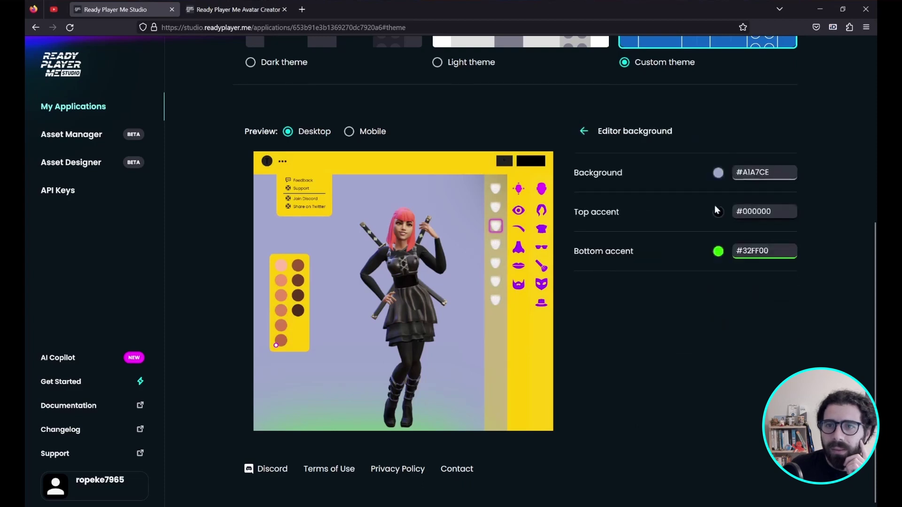
click(718, 173)
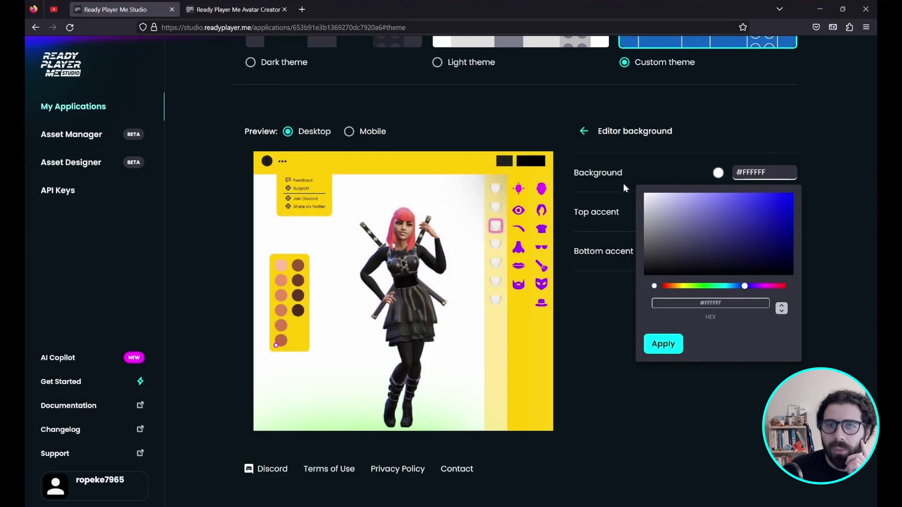
click(806, 156)
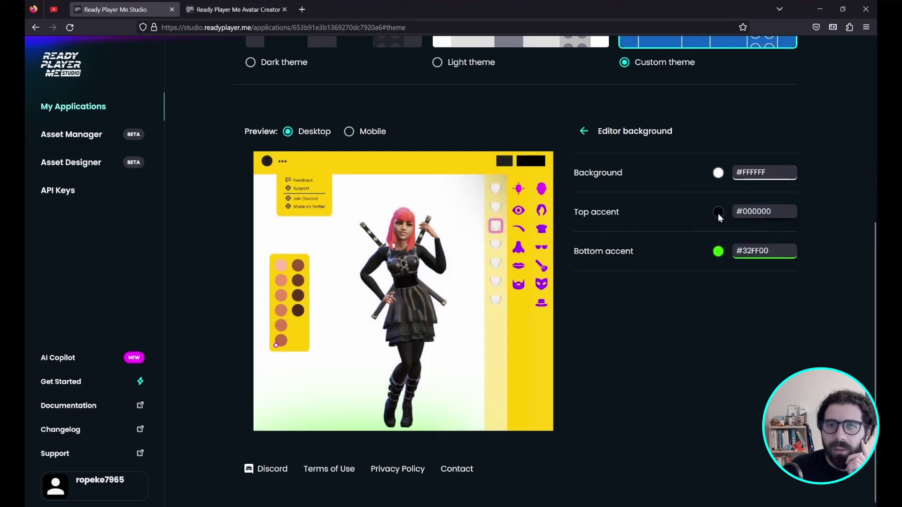
Set the editor background's top accent to near-black #050505 and its bottom accent to blue #007CEC
click(717, 212)
drag(652, 277, 637, 312)
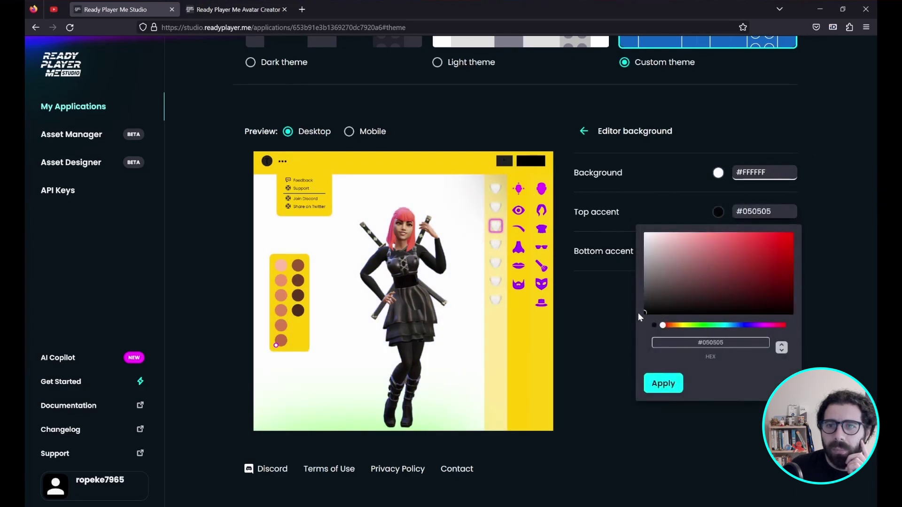
click(808, 264)
click(718, 251)
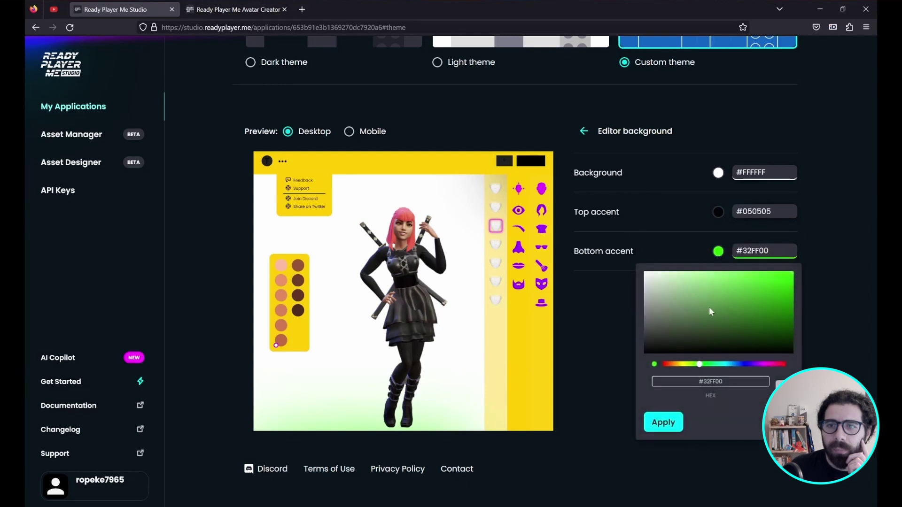
drag(744, 365, 734, 365)
drag(771, 305, 806, 278)
click(837, 254)
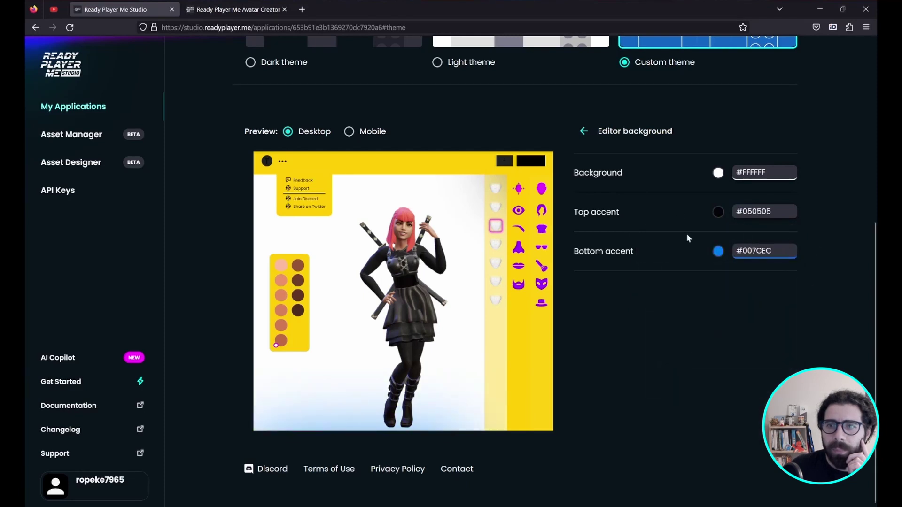
Change the custom theme's button corners to Rounded
click(584, 131)
click(610, 242)
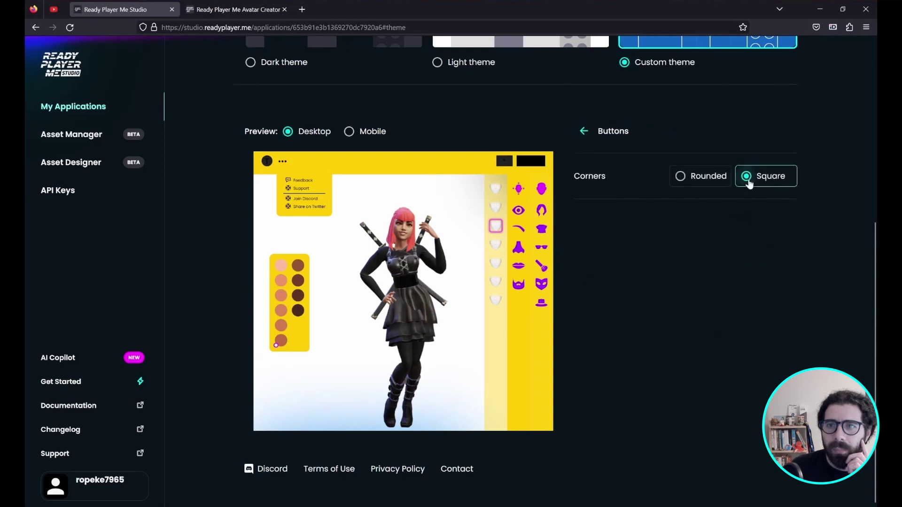
click(681, 177)
Set both the primary and secondary text colors in the Font styles to white #FFFFFF
click(583, 131)
click(626, 277)
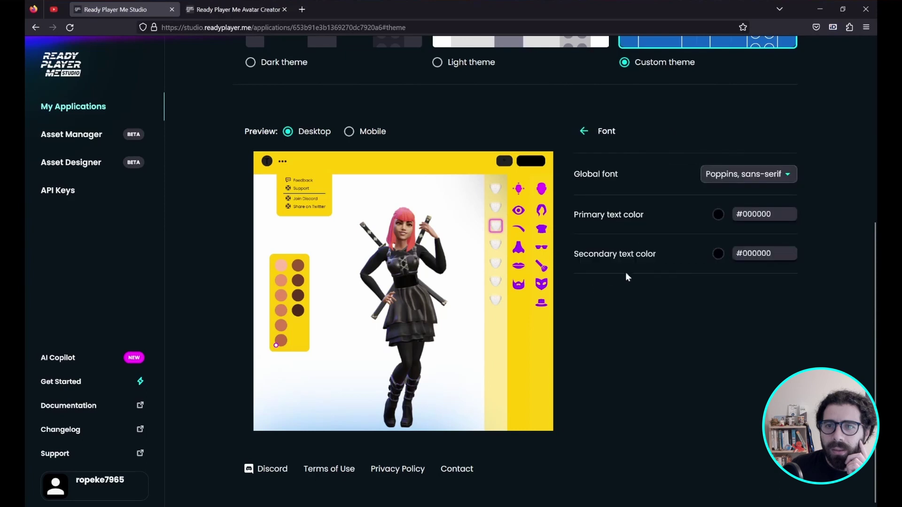
click(718, 215)
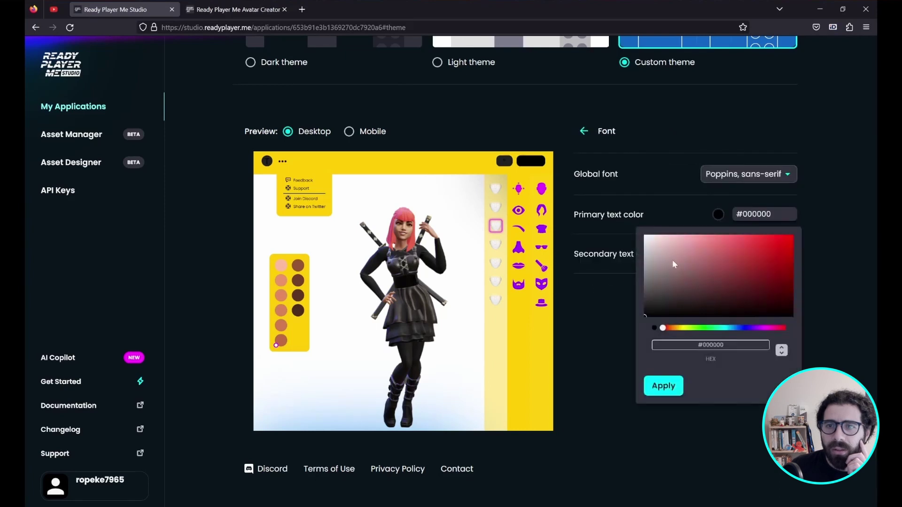
click(835, 187)
click(719, 254)
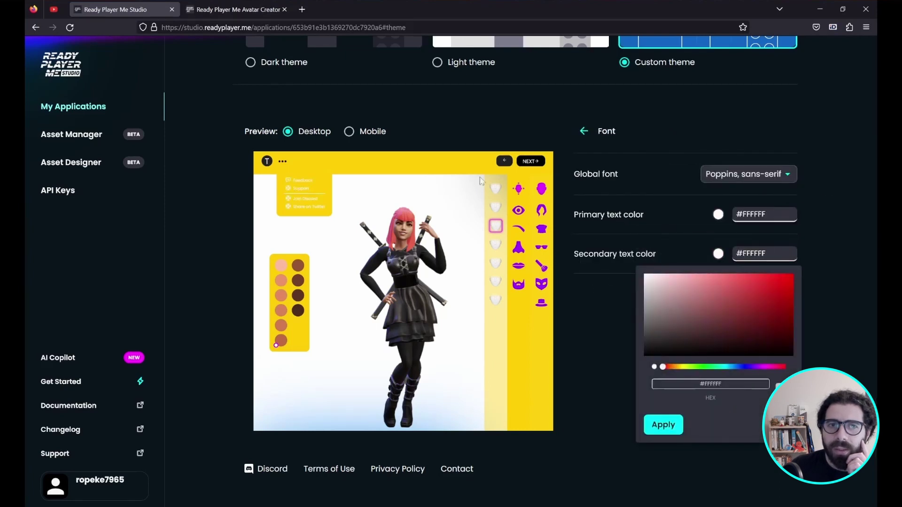
click(829, 142)
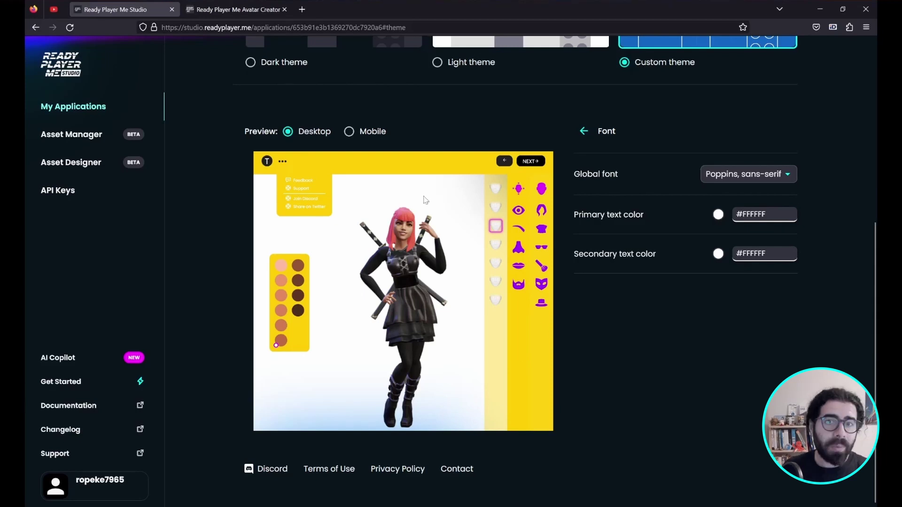
Review the finished custom theme preview and save Test App's theme
scroll(663, 342, up, 5)
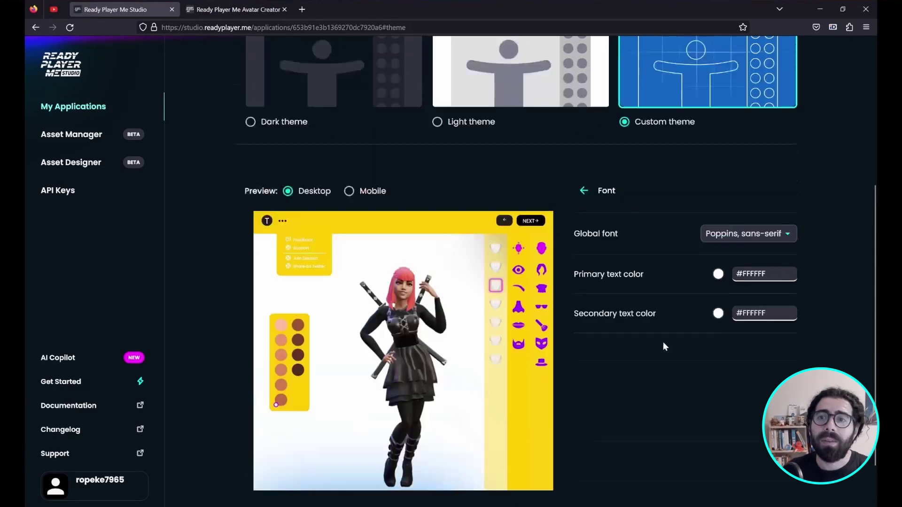
scroll(731, 180, down, 4)
scroll(729, 129, up, 6)
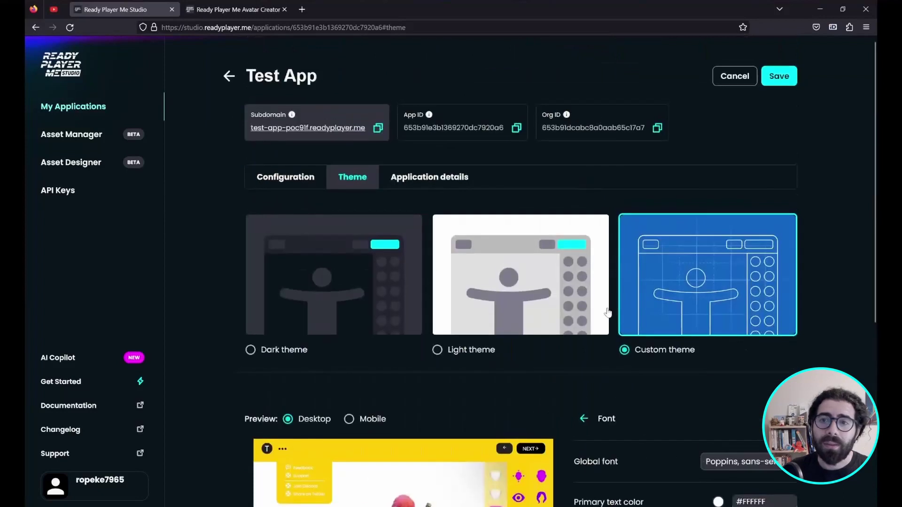
click(773, 77)
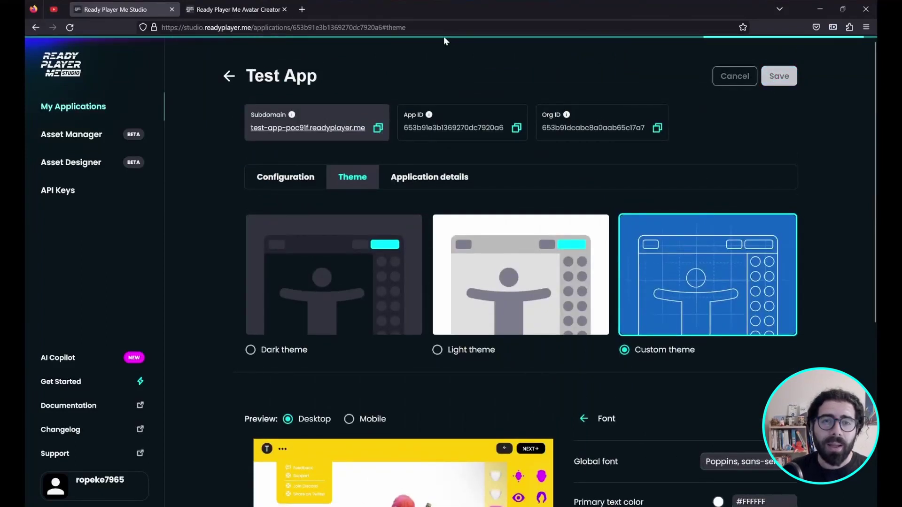
Check the custom theme in the avatar creator and compare it with the preview in Test App's theme settings
click(230, 9)
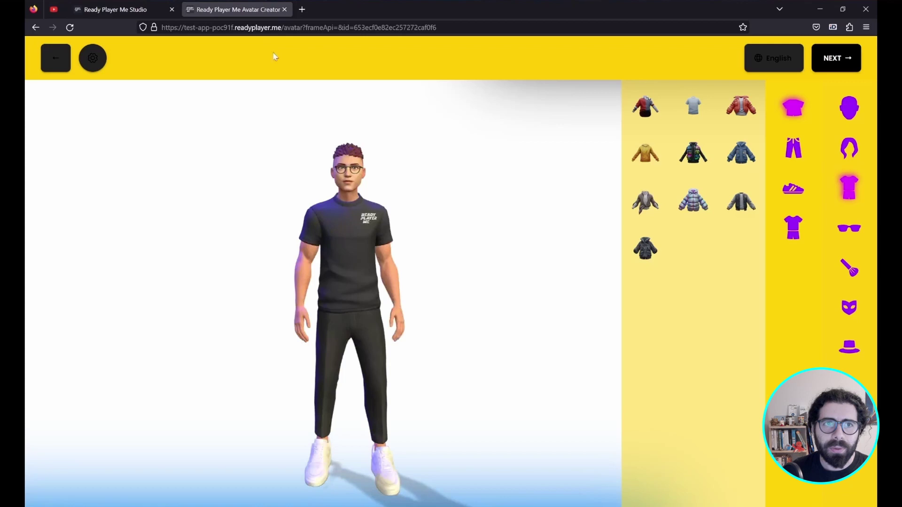
click(141, 9)
scroll(634, 268, down, 5)
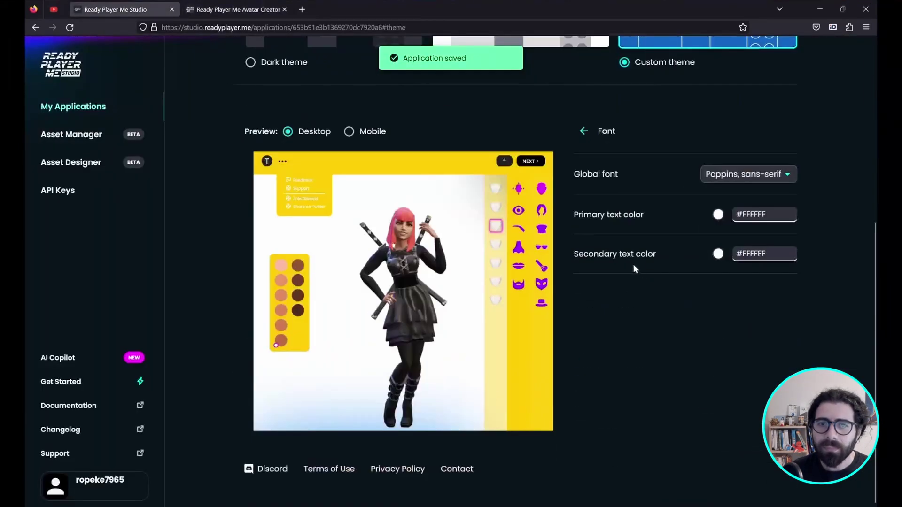
scroll(630, 261, up, 5)
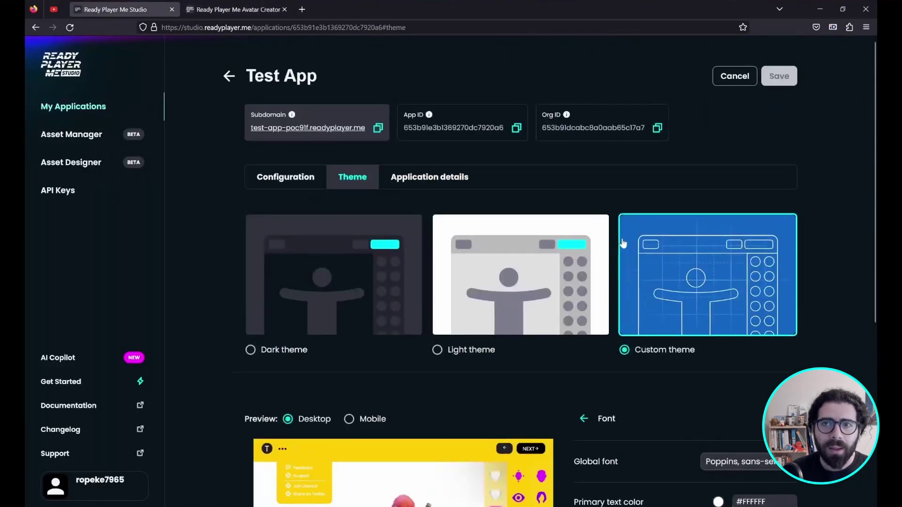
Review the website in Test App's application details, set the Primary Development Environment to Unreal Engine, and save
click(417, 181)
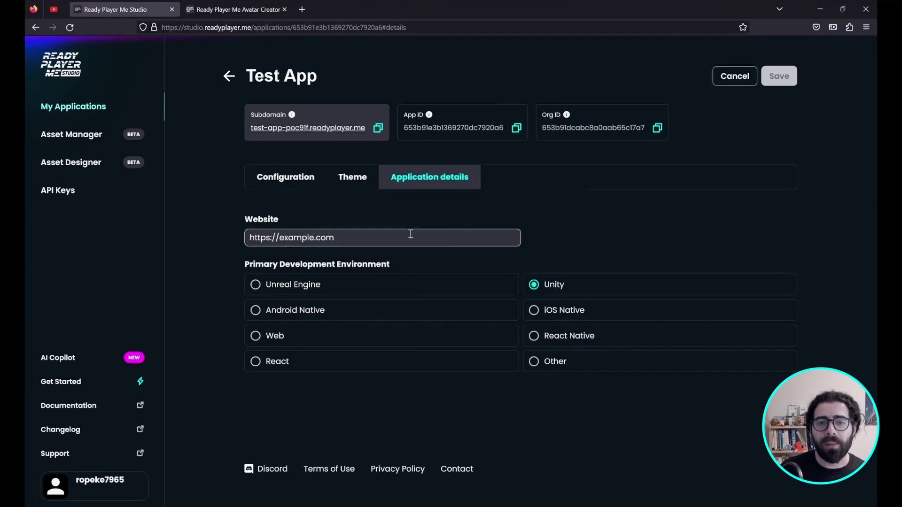
click(391, 237)
key(ctrl+a)
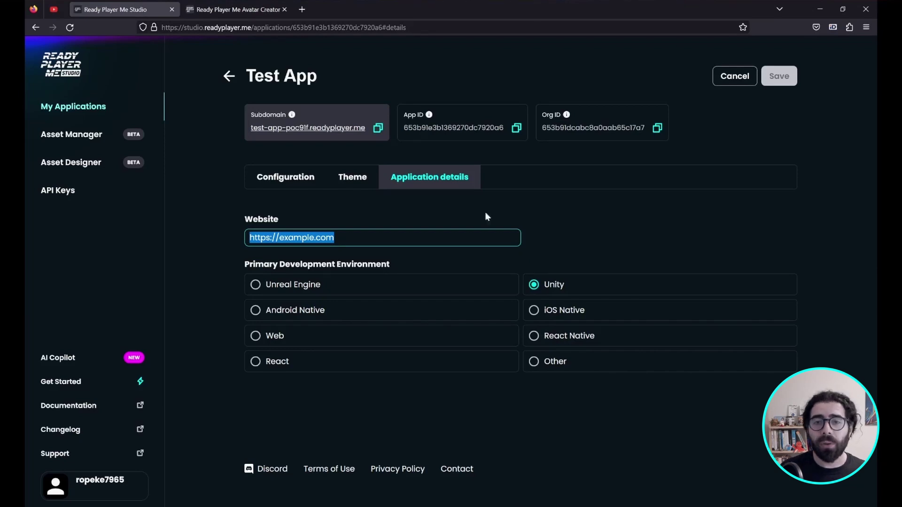
click(472, 214)
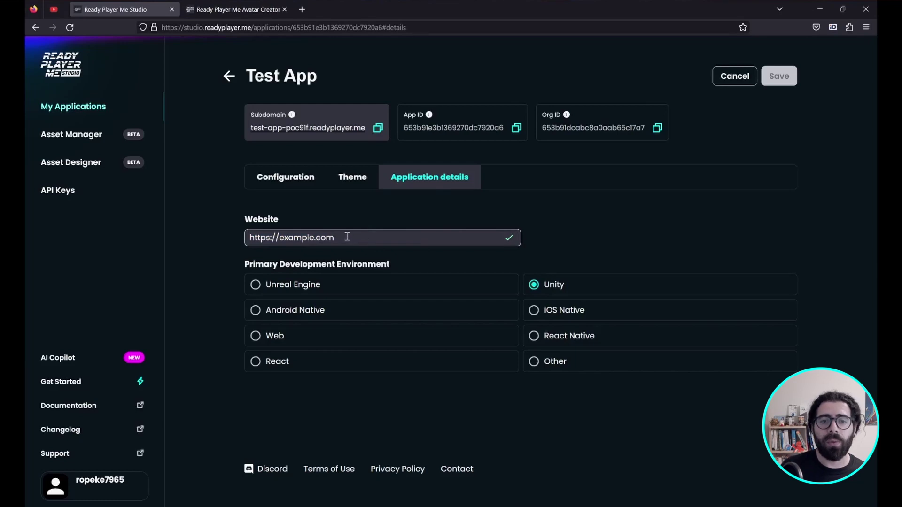
click(360, 288)
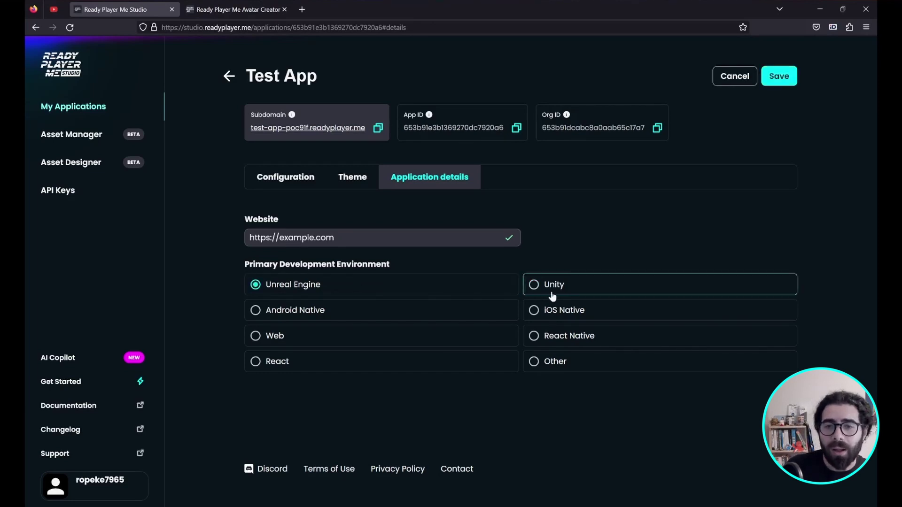
click(779, 77)
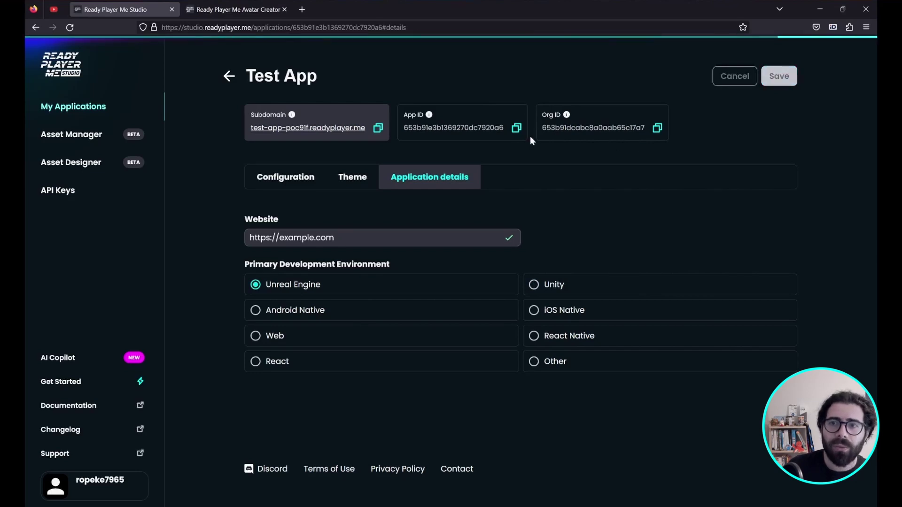
Reload the My Applications list and reopen Test App's application details to check the saved development environment
click(228, 76)
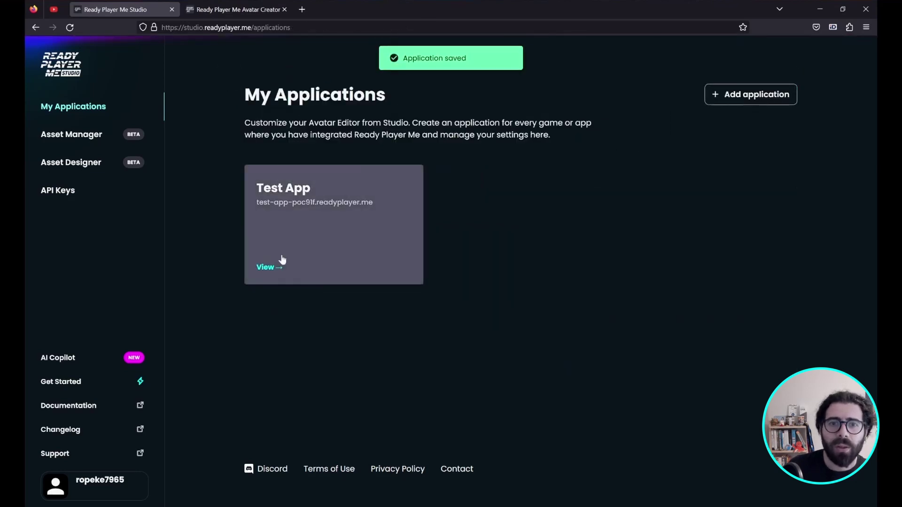
click(70, 27)
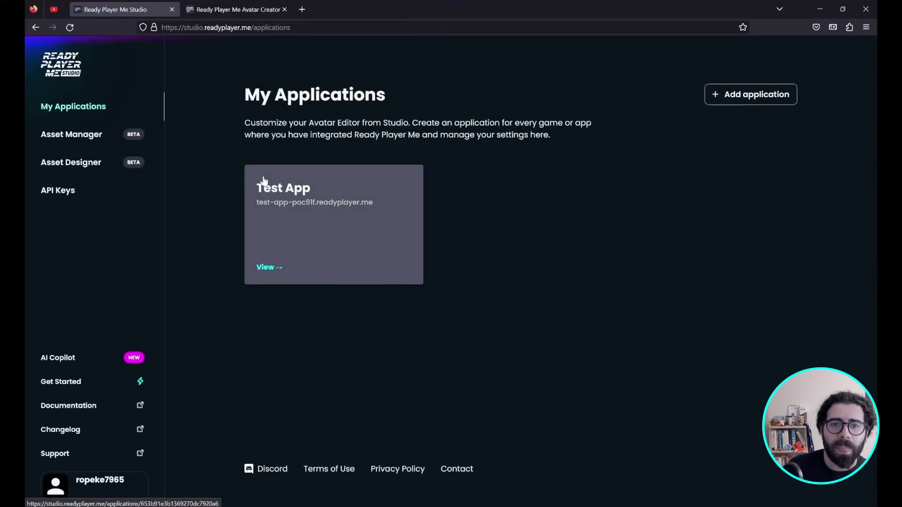
click(343, 209)
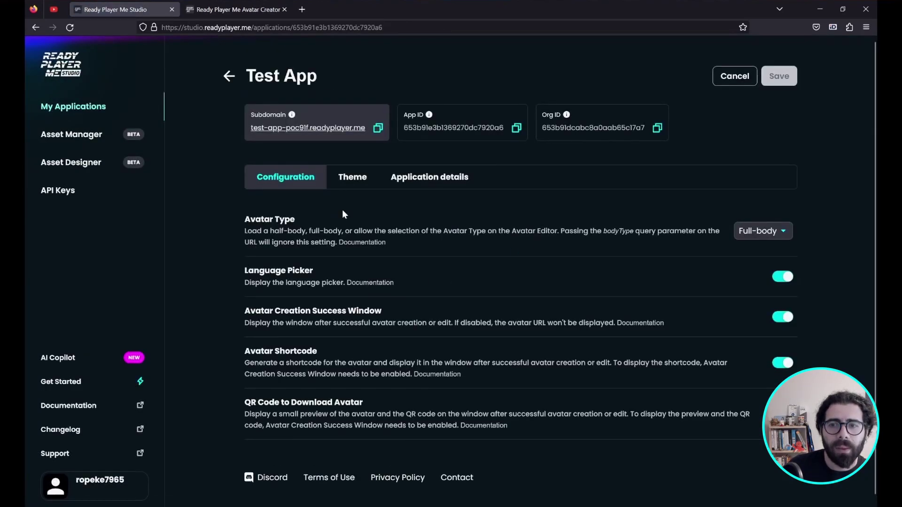
click(399, 183)
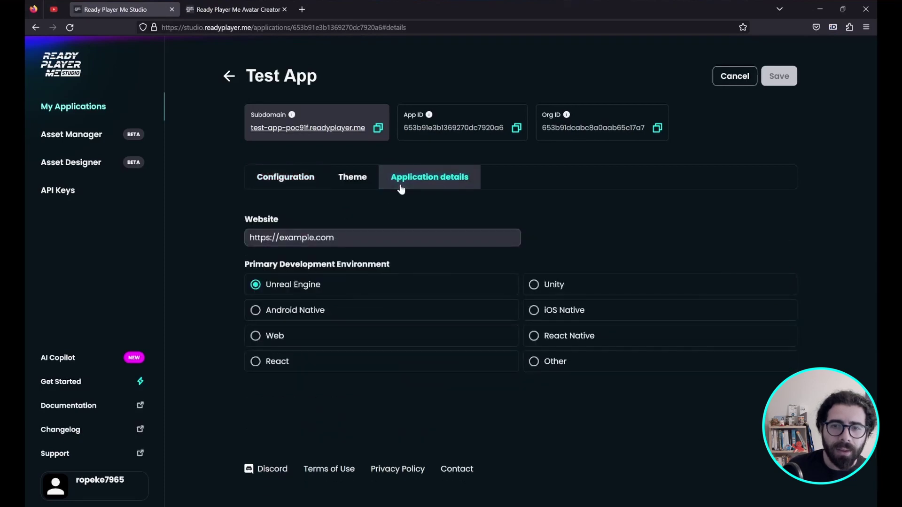
Look over Test App's theme and configuration settings once more and return to the My Applications list
click(356, 180)
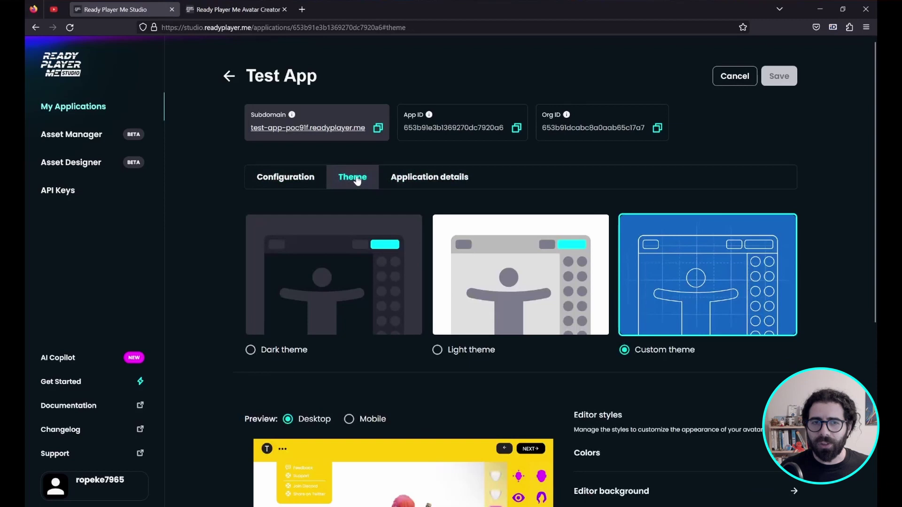
click(284, 185)
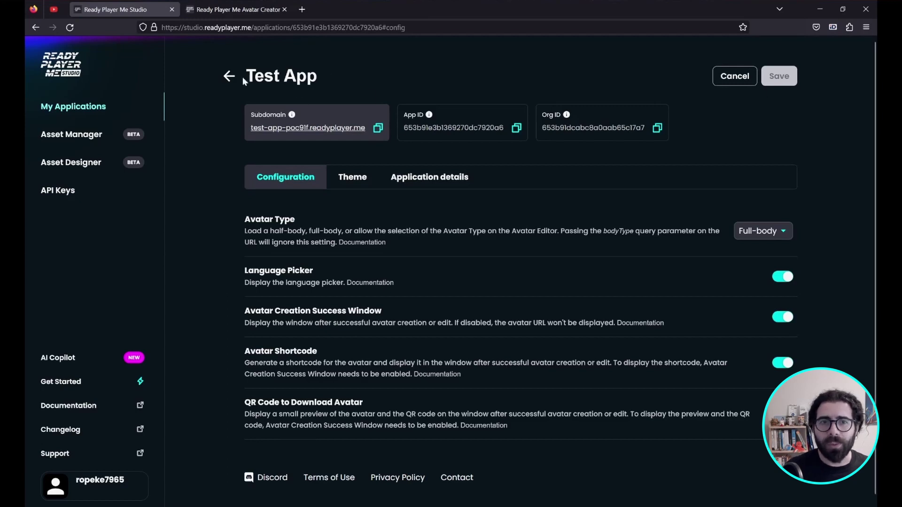
click(229, 76)
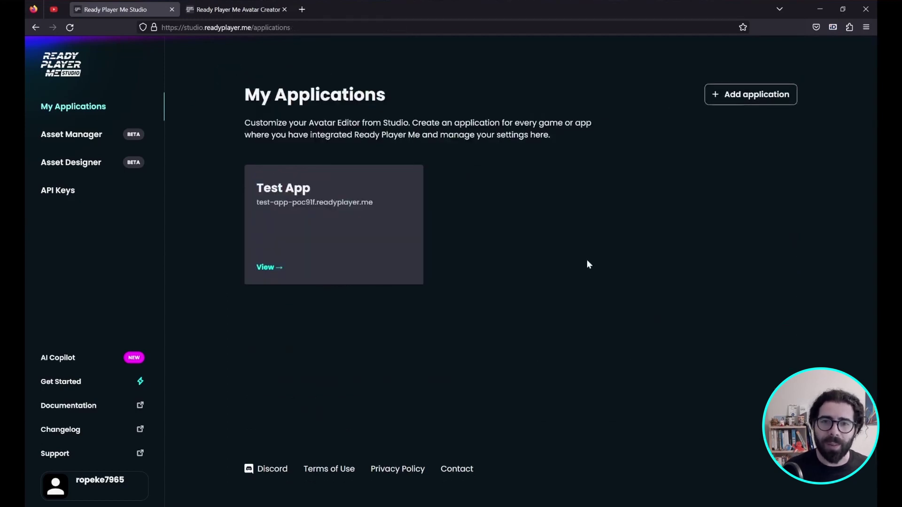